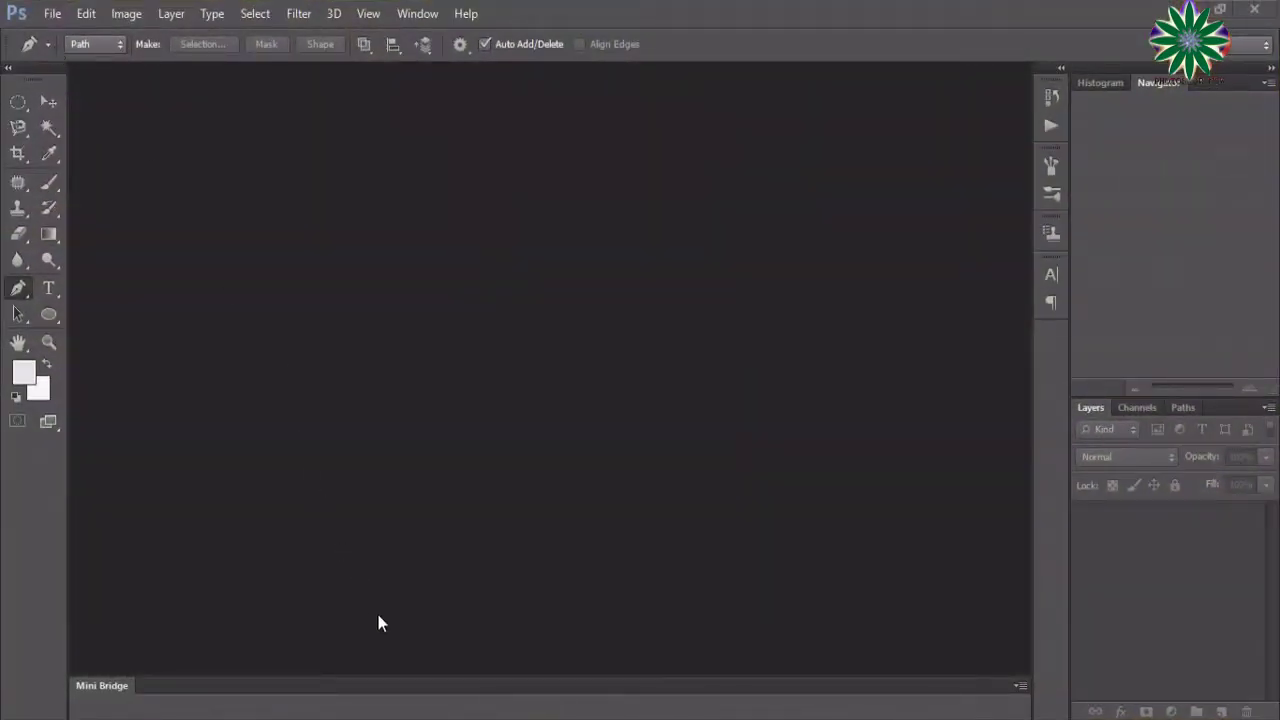
- Open the portrait image portrait-2164022_960_720.jpg
left_click(52, 13)
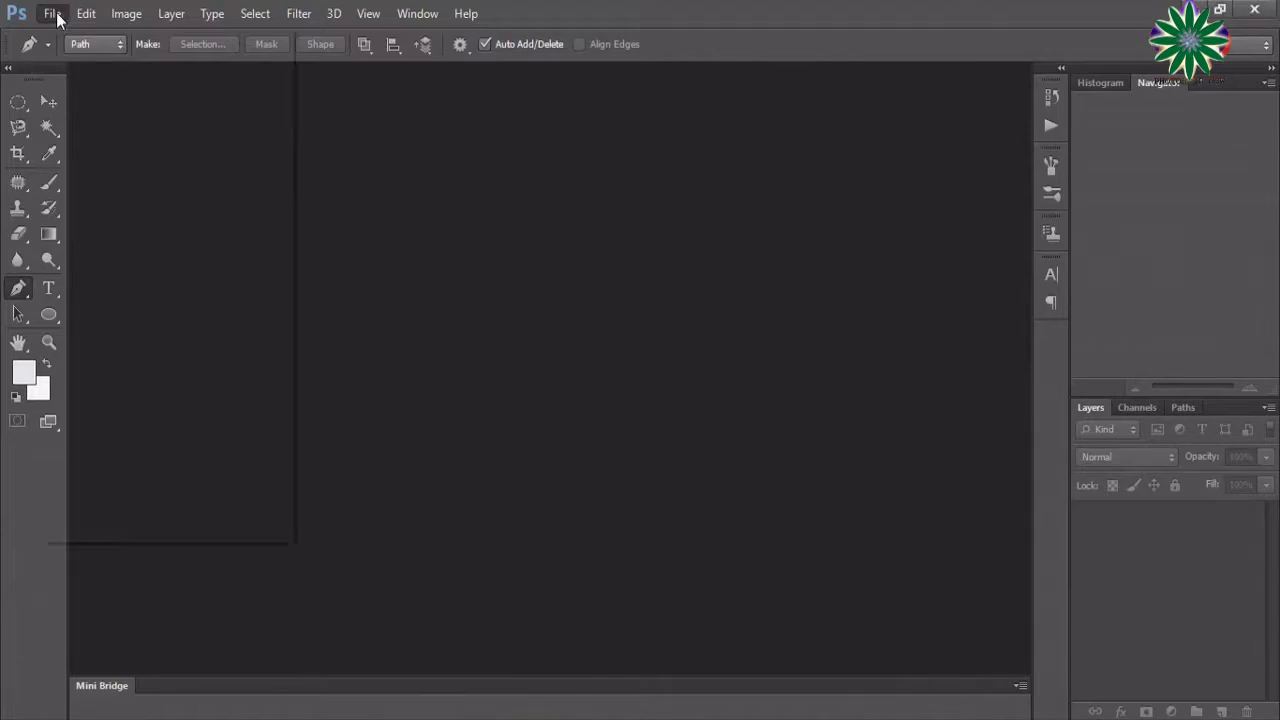
left_click(60, 51)
left_click(686, 443)
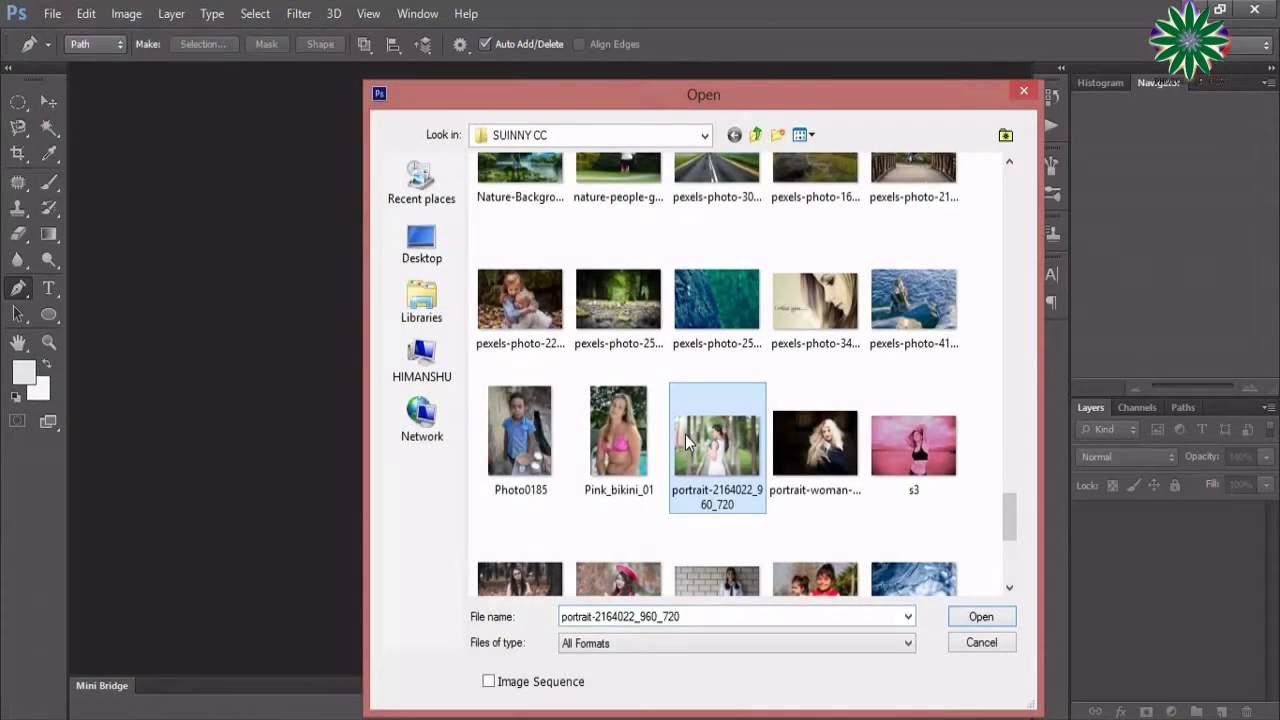
double_click(686, 443)
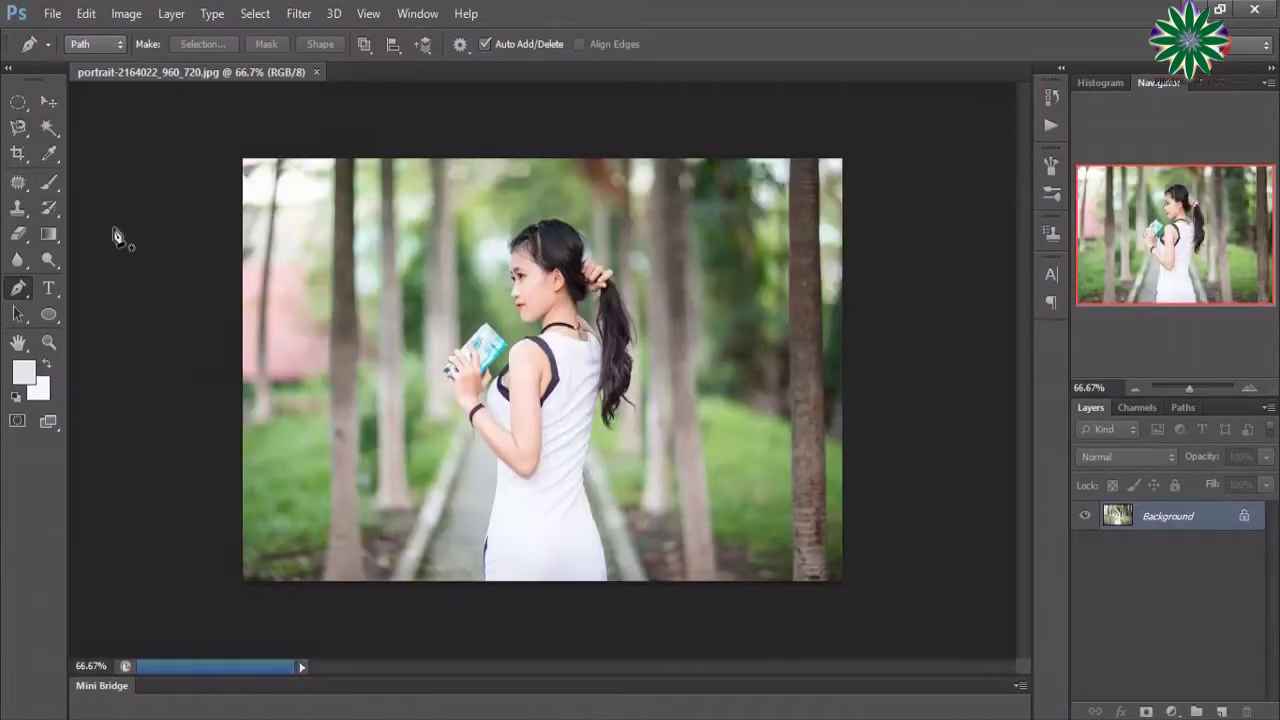
- Duplicate the Background layer into a Background copy layer
left_click(53, 98)
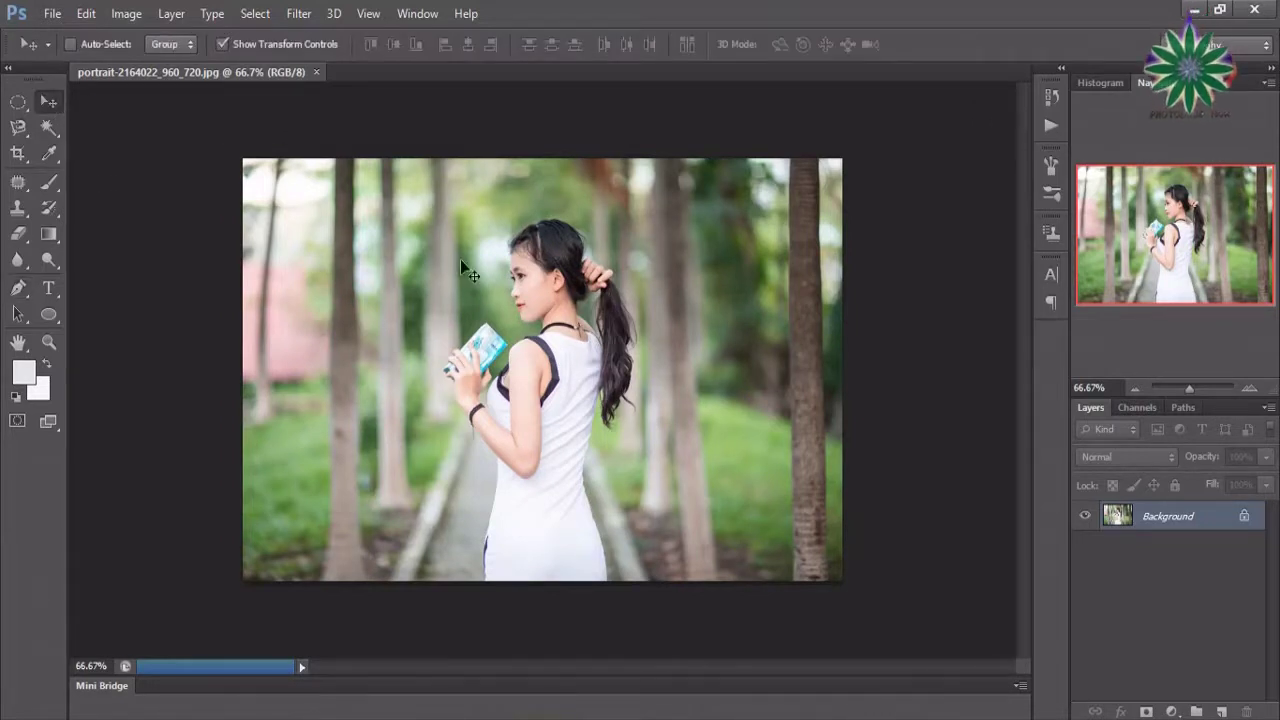
left_click(49, 341)
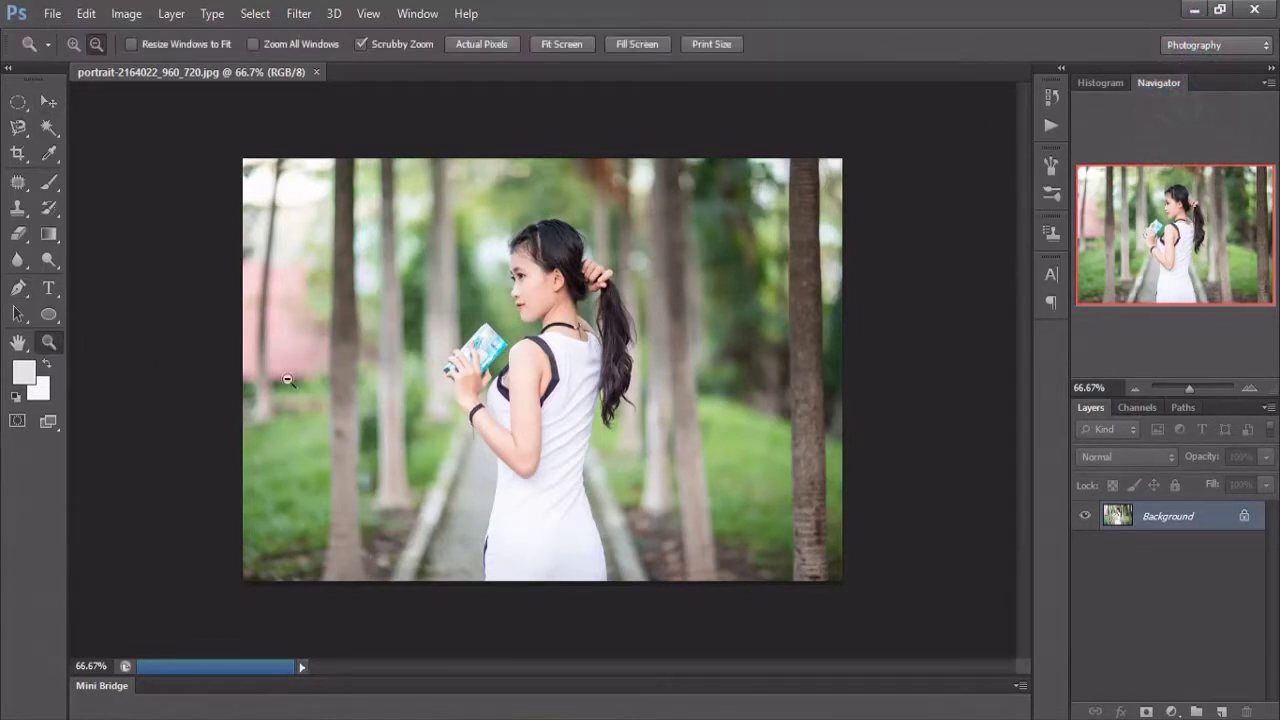
left_click_drag(1240, 517, 1221, 711)
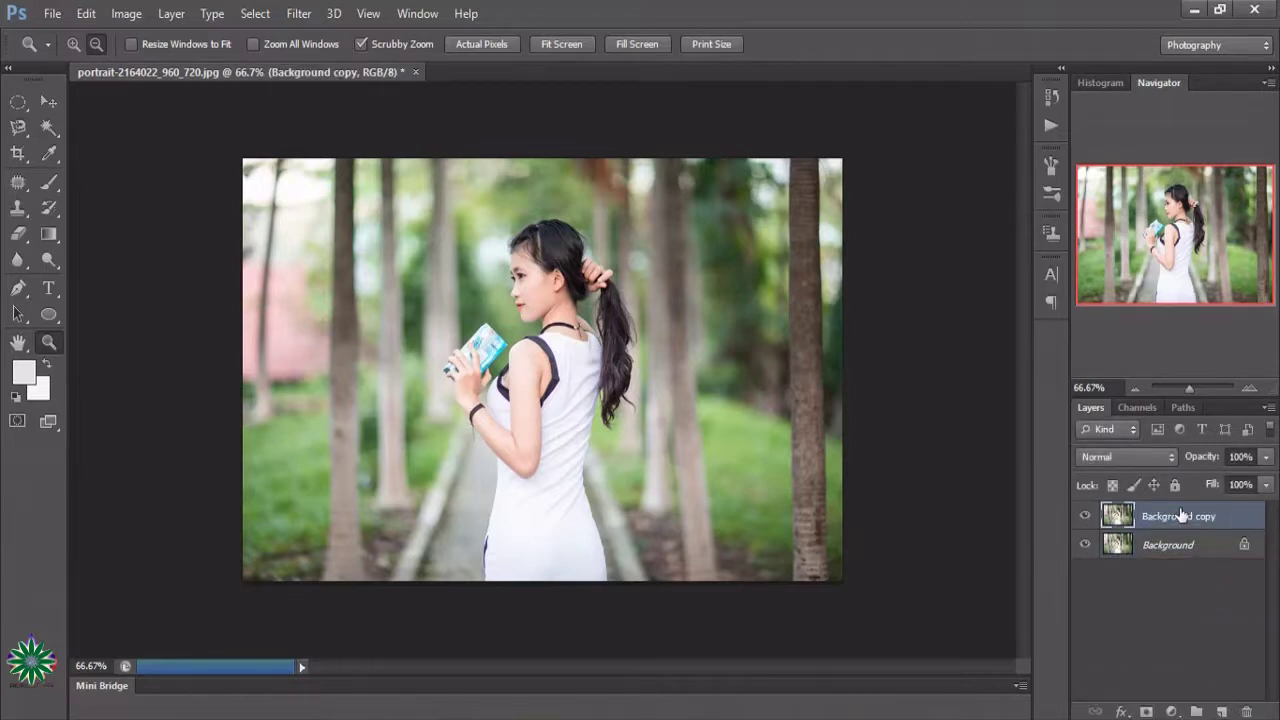
left_click(127, 13)
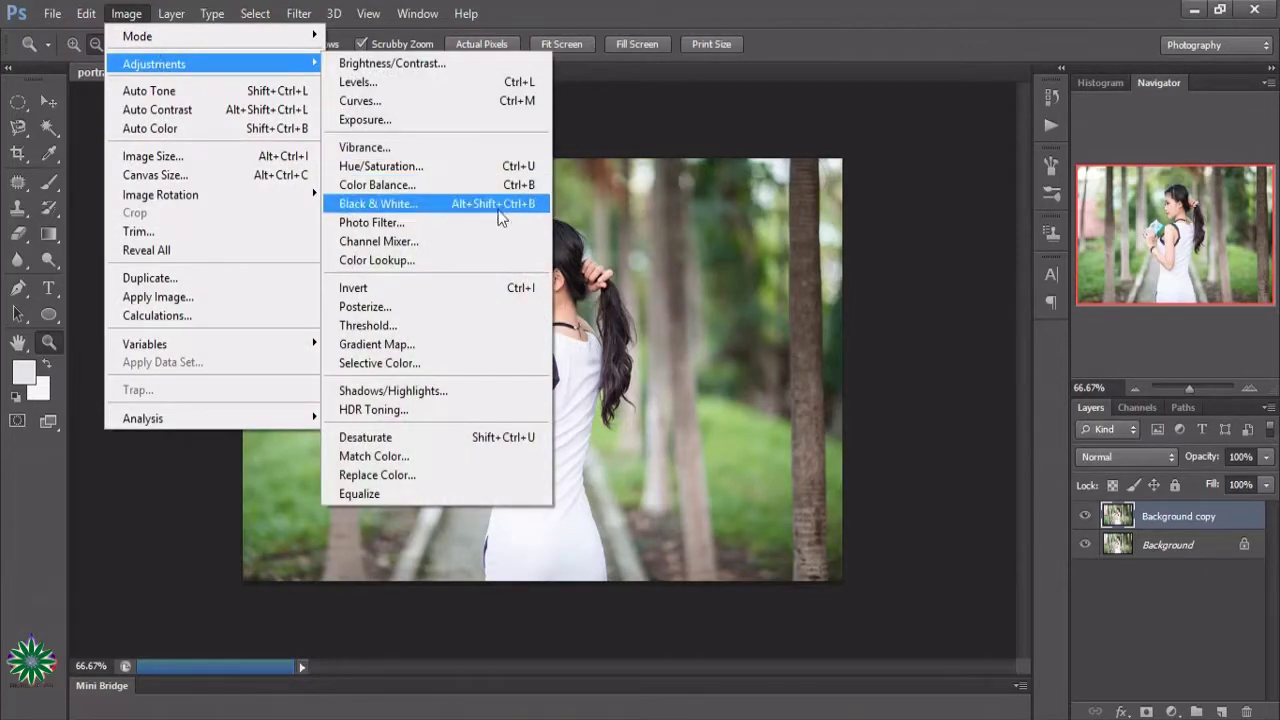
mouse_move(154, 63)
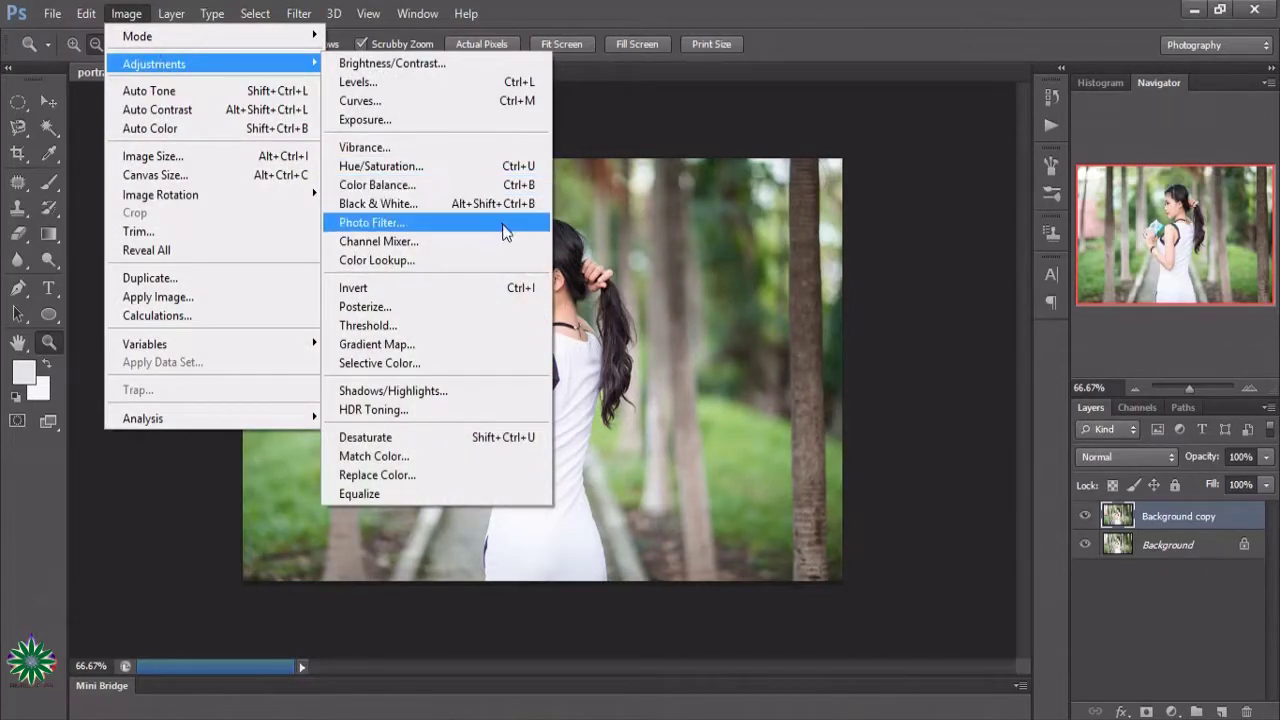
- Apply Curves raising the black endpoint to Output 16, Input 3
left_click(468, 101)
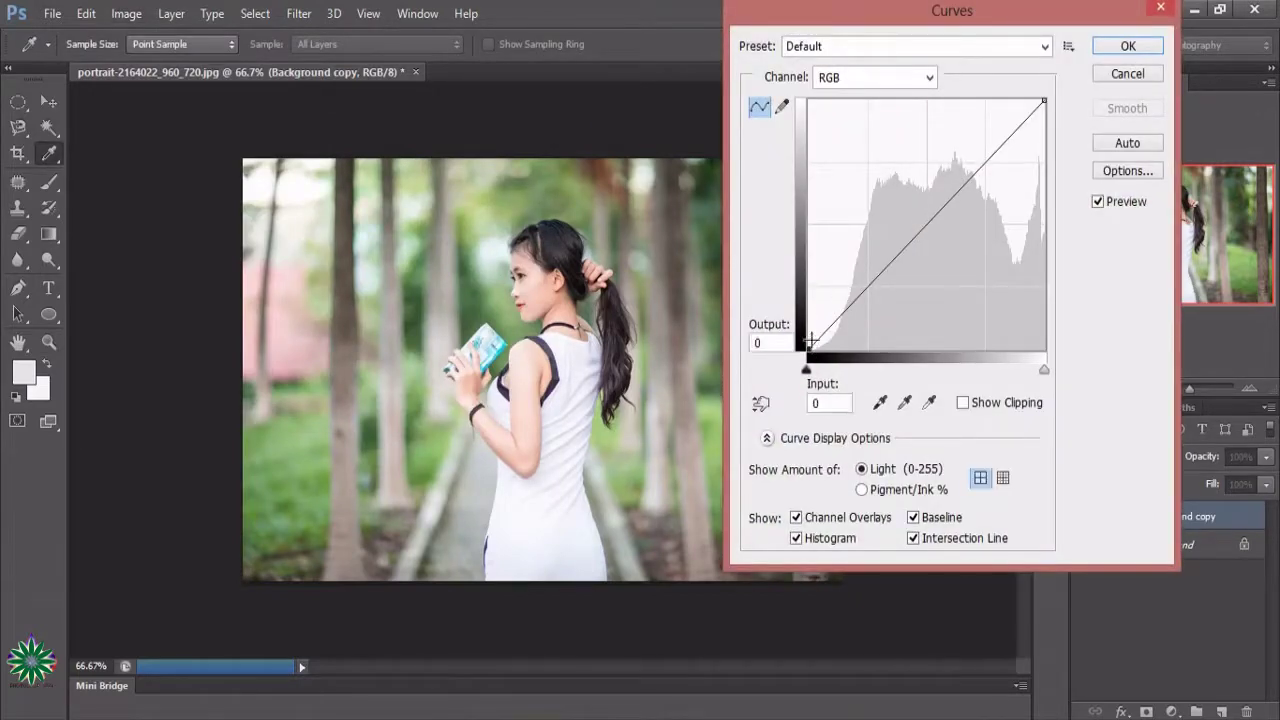
left_click_drag(807, 349, 811, 322)
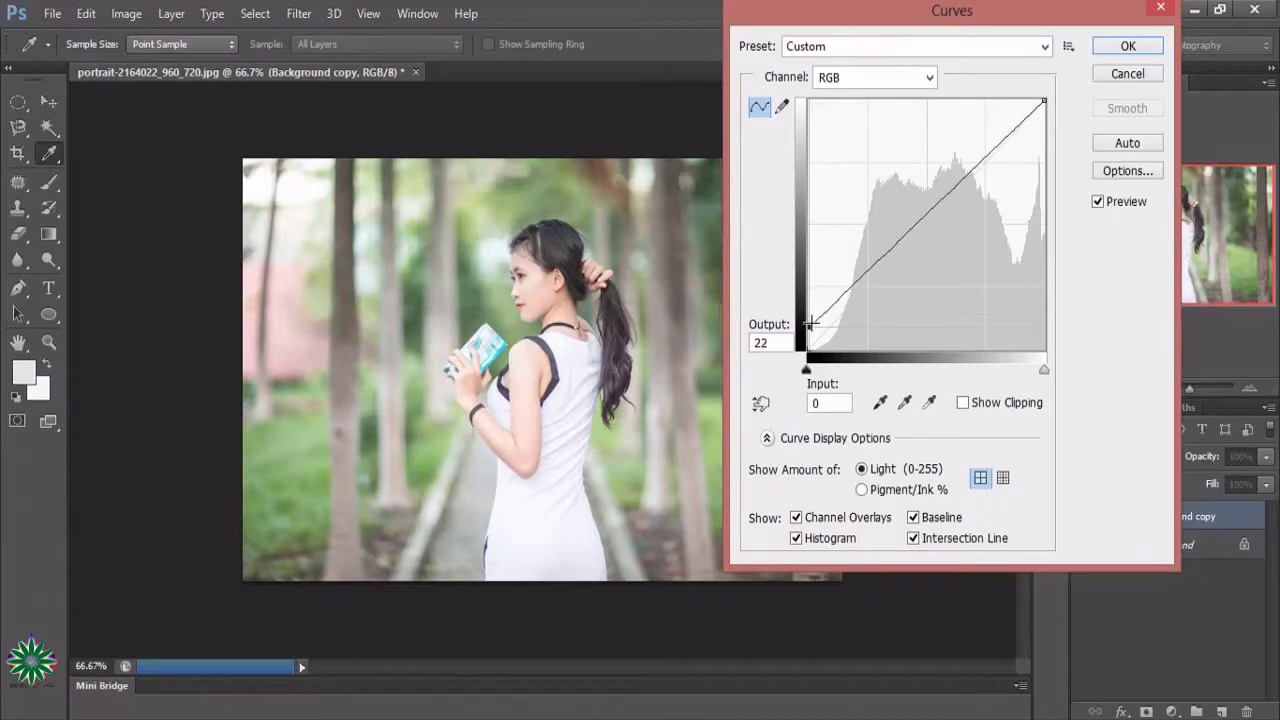
left_click_drag(811, 322, 815, 328)
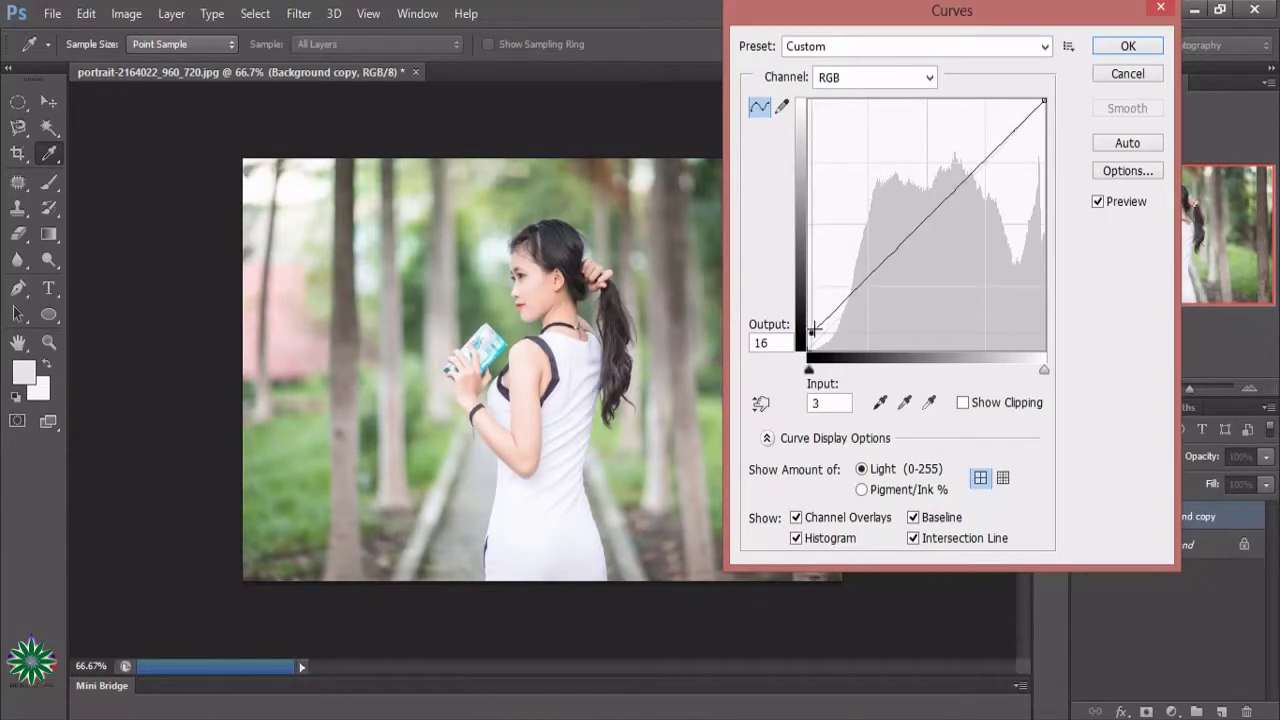
left_click(1128, 46)
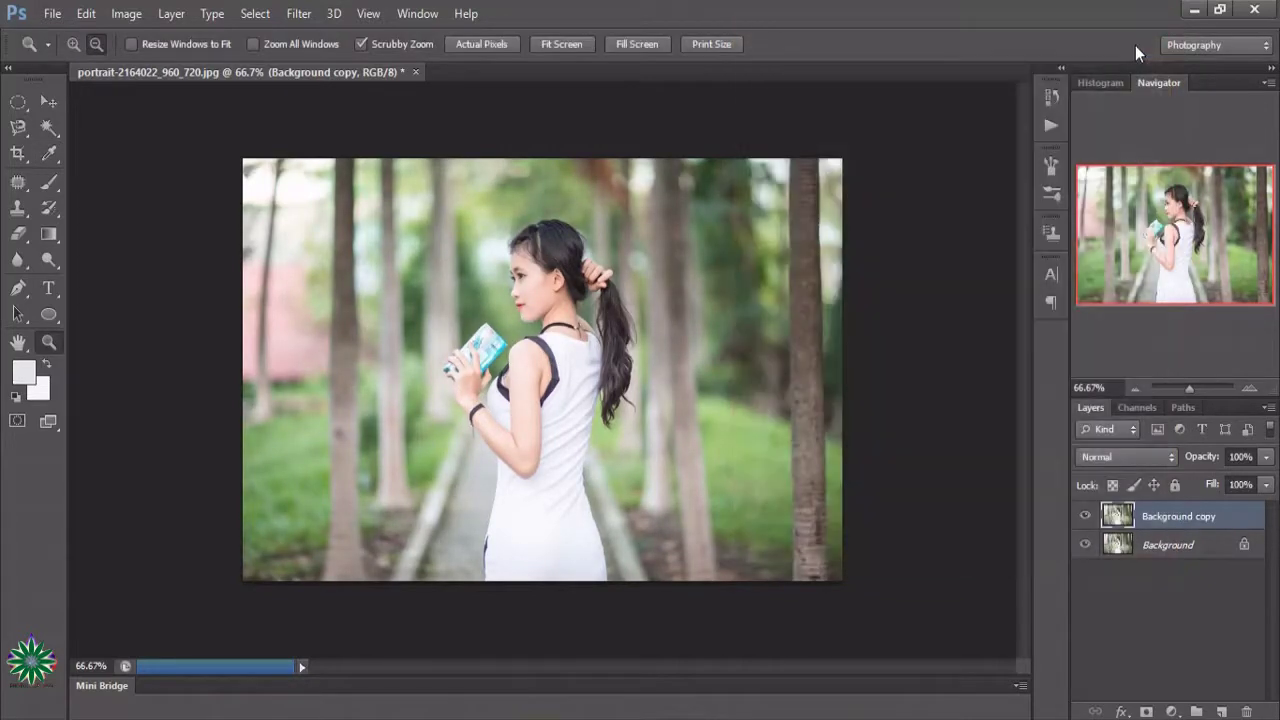
- Apply Hue/Saturation with Hue +10, Saturation -2 and Lightness +2
left_click(126, 13)
mouse_move(154, 63)
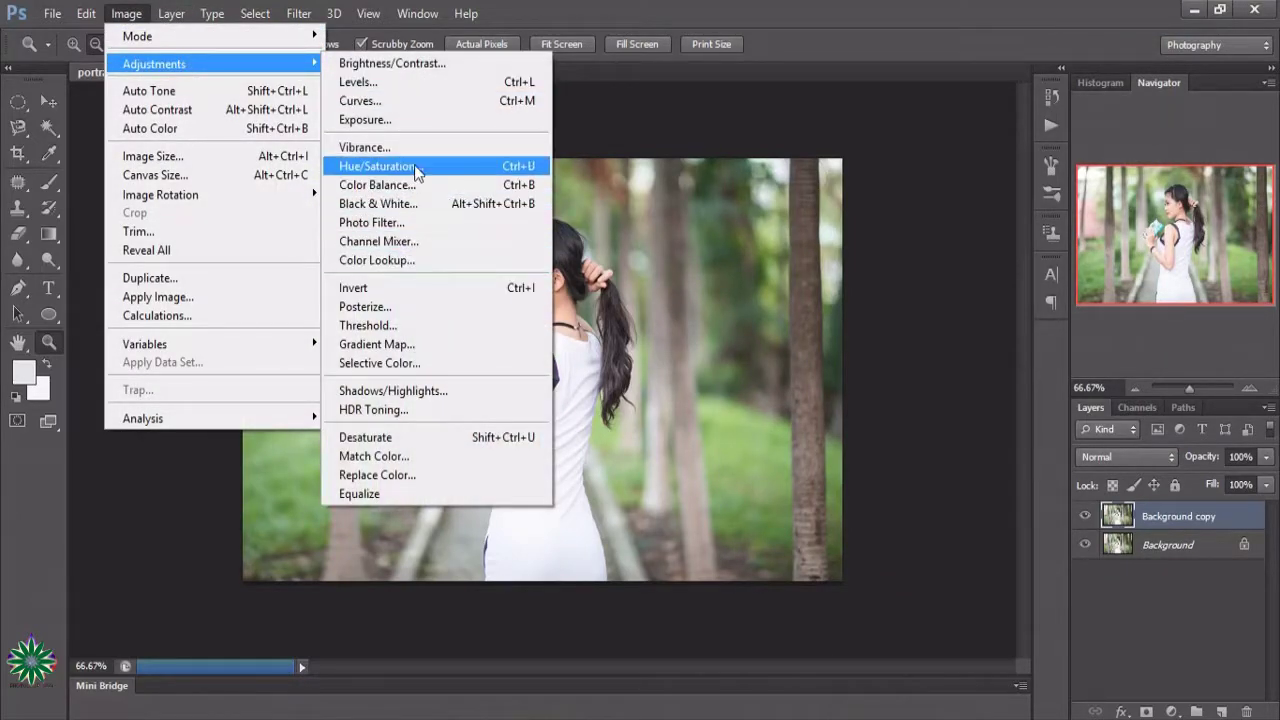
left_click(417, 166)
mouse_move(389, 154)
left_mouse_down()
mouse_move(844, 194)
mouse_move(863, 169)
left_mouse_up()
left_click_drag(835, 298, 816, 305)
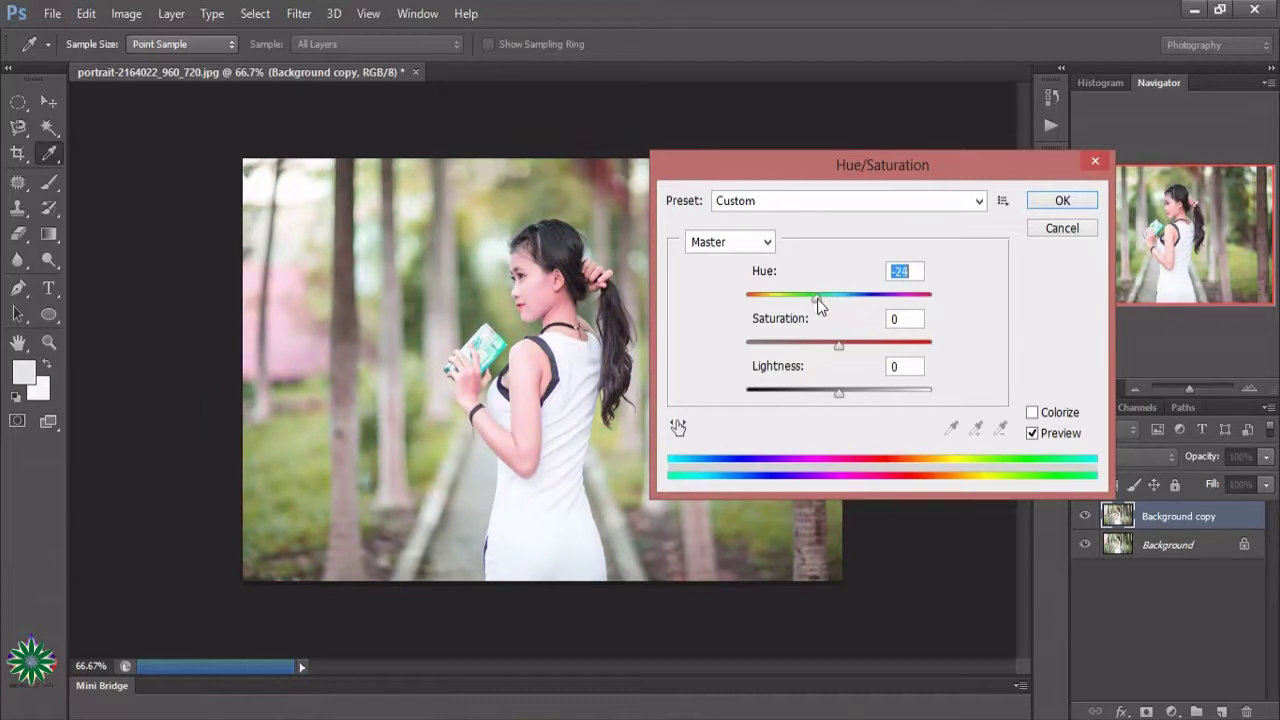
mouse_move(838, 348)
left_mouse_down()
mouse_move(851, 351)
mouse_move(829, 391)
mouse_move(841, 400)
left_mouse_up()
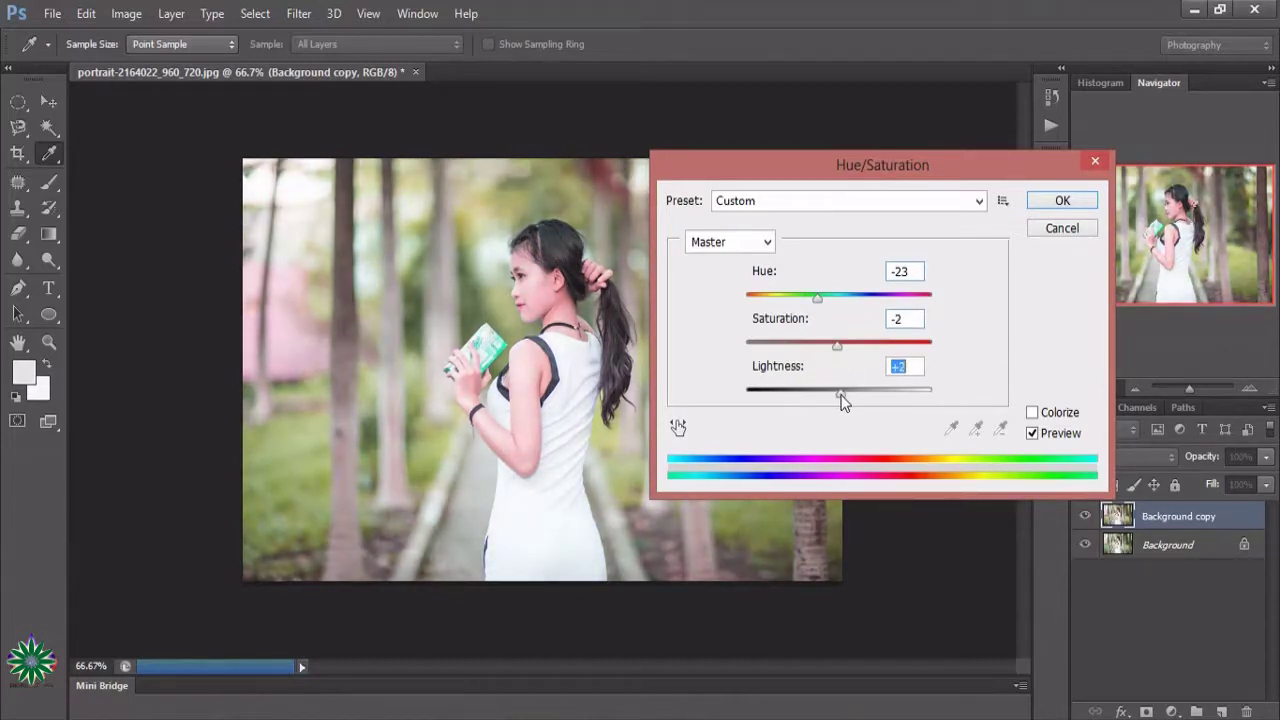
left_click_drag(819, 301, 850, 322)
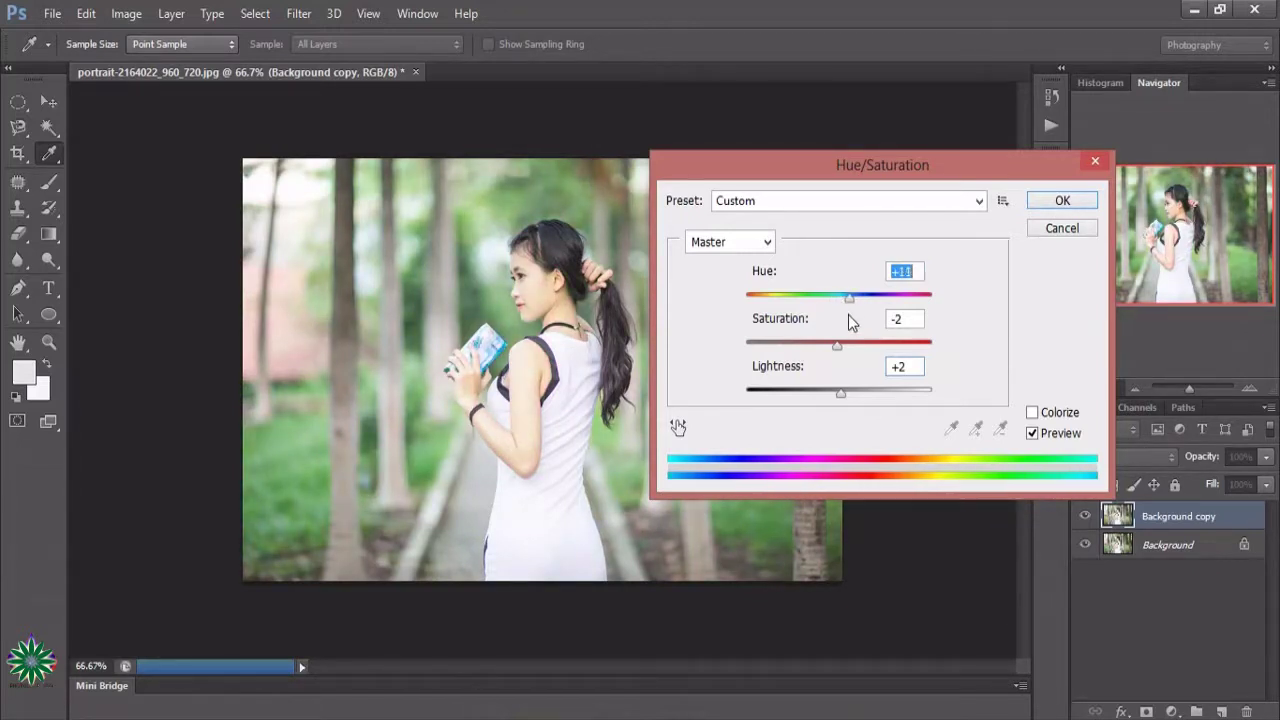
left_click(1072, 205)
key("z")
left_click(138, 15)
mouse_move(154, 64)
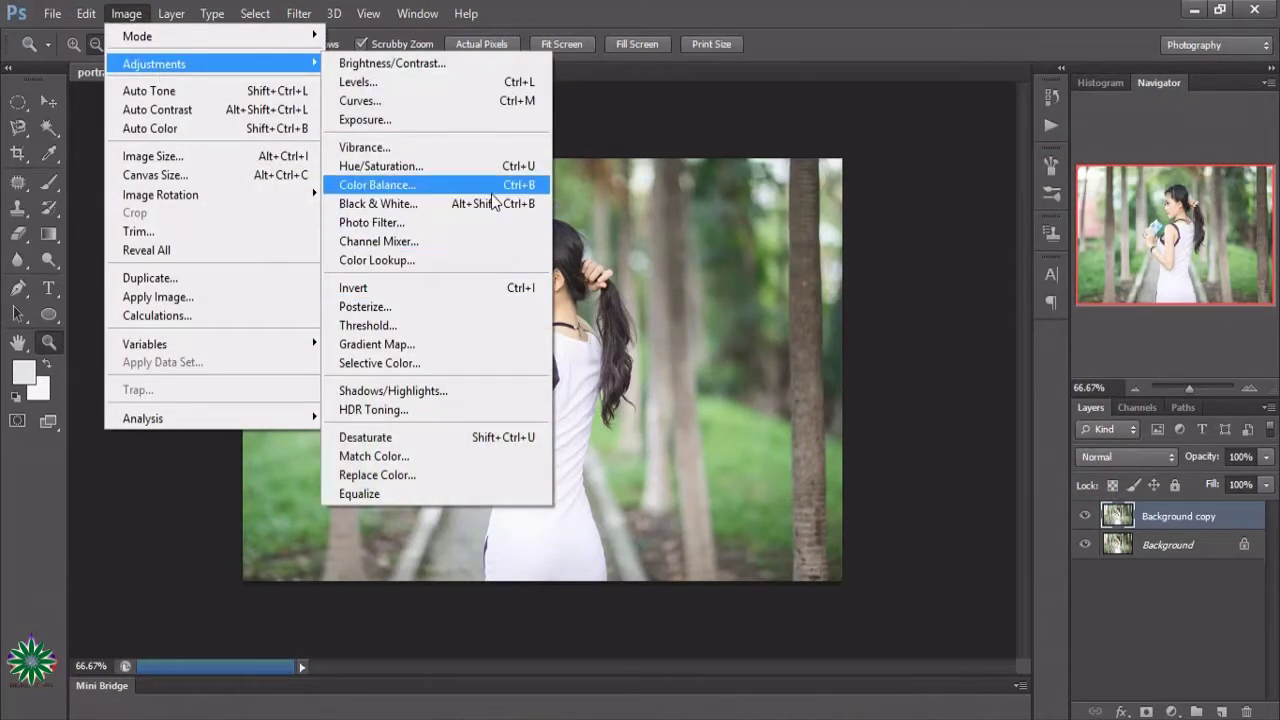
- Apply a midtone Color Balance of +32, +18, -12
left_click(496, 188)
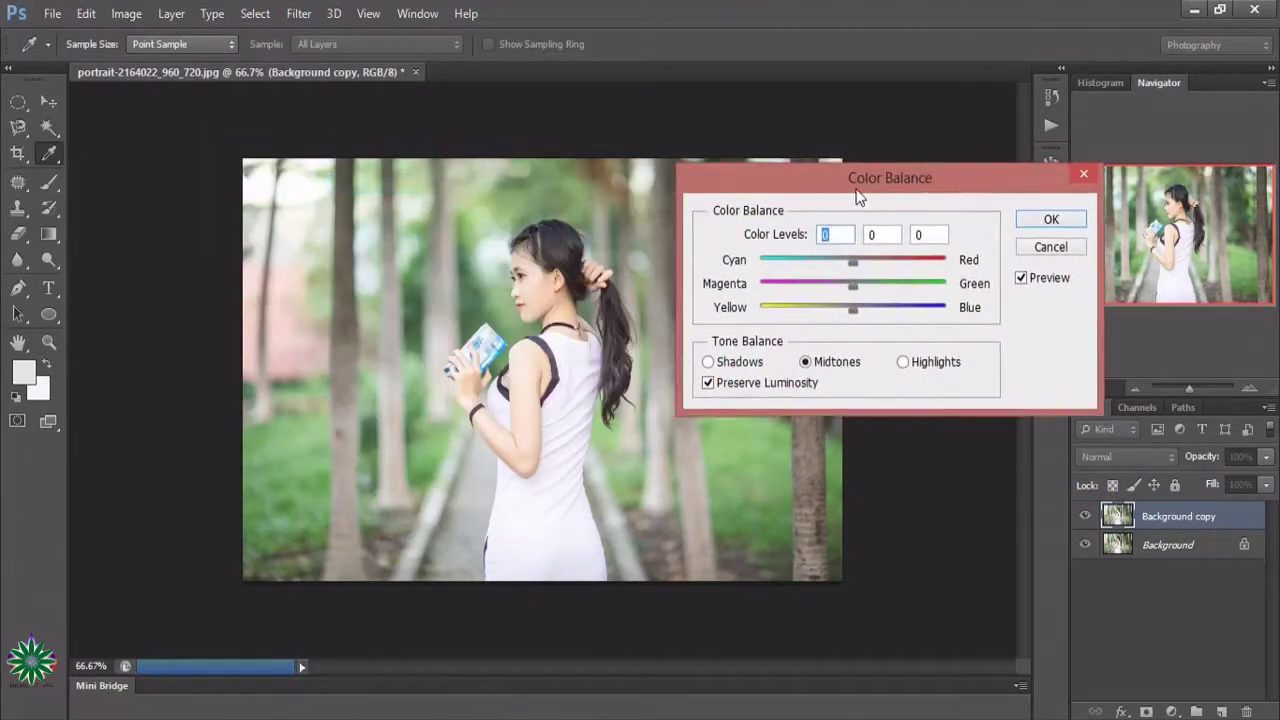
left_click_drag(601, 190, 841, 175)
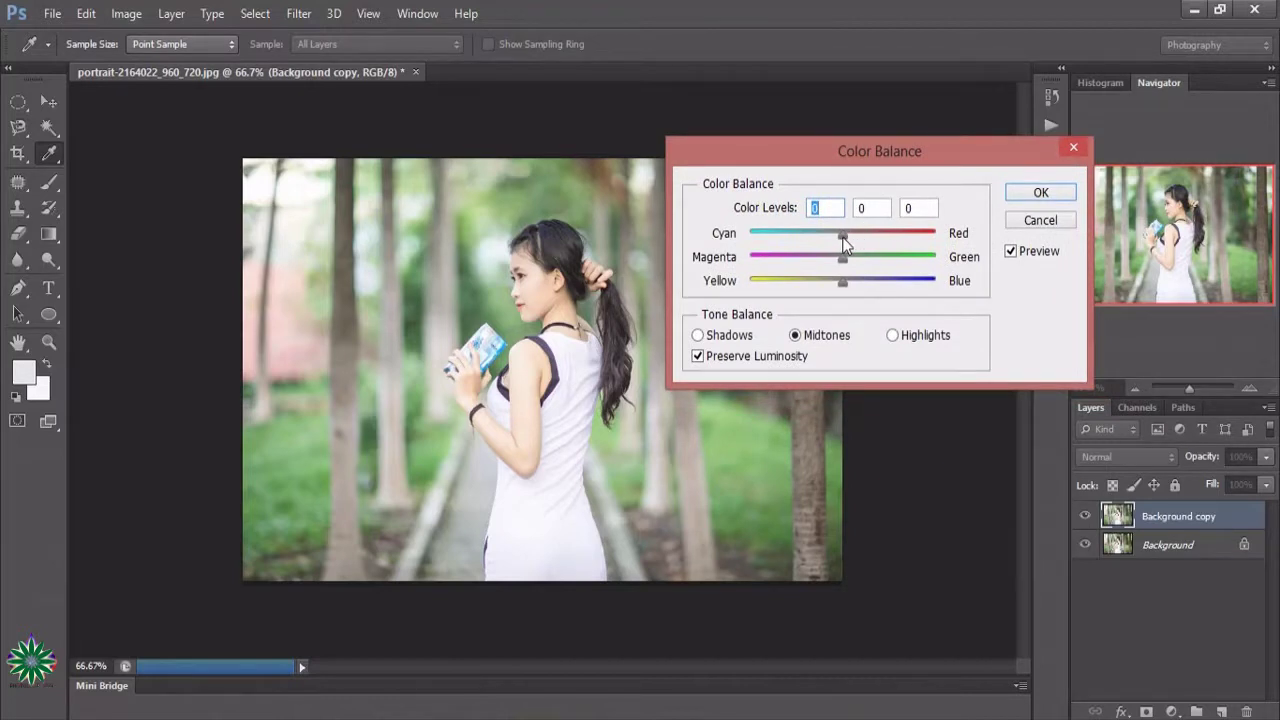
mouse_move(843, 243)
left_mouse_down()
mouse_move(877, 275)
mouse_move(831, 285)
left_mouse_up()
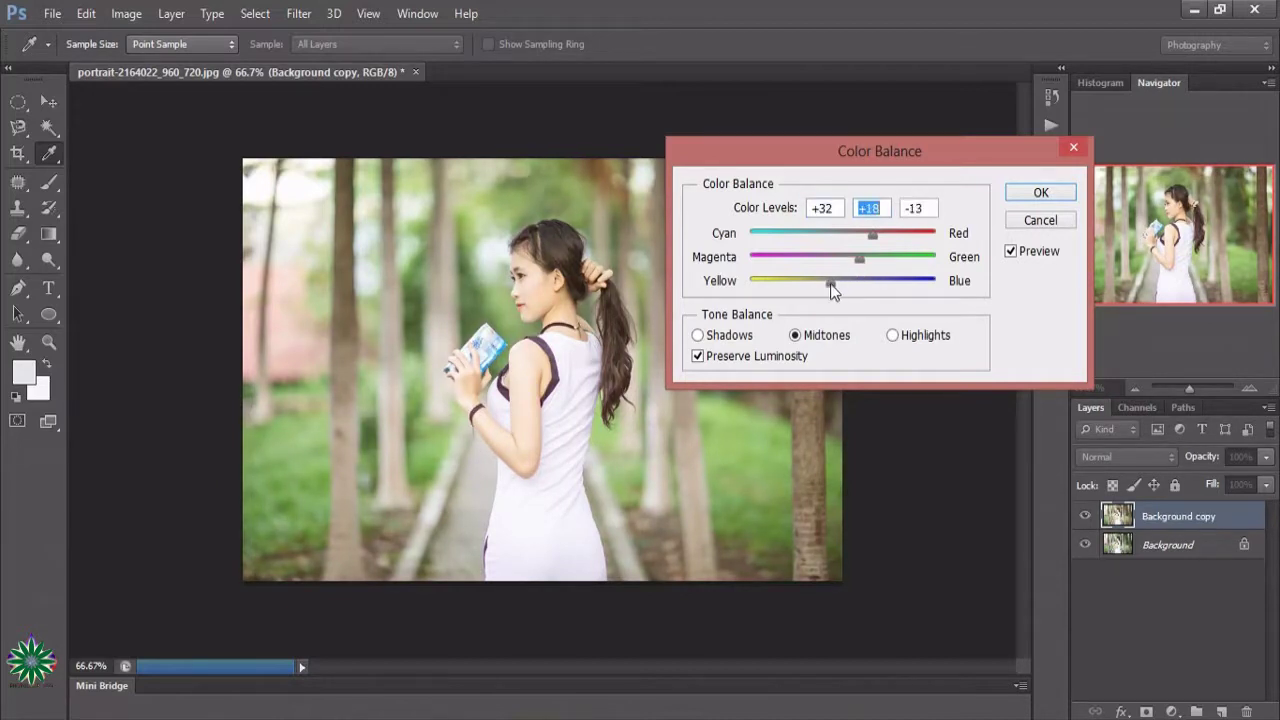
left_click(1031, 197)
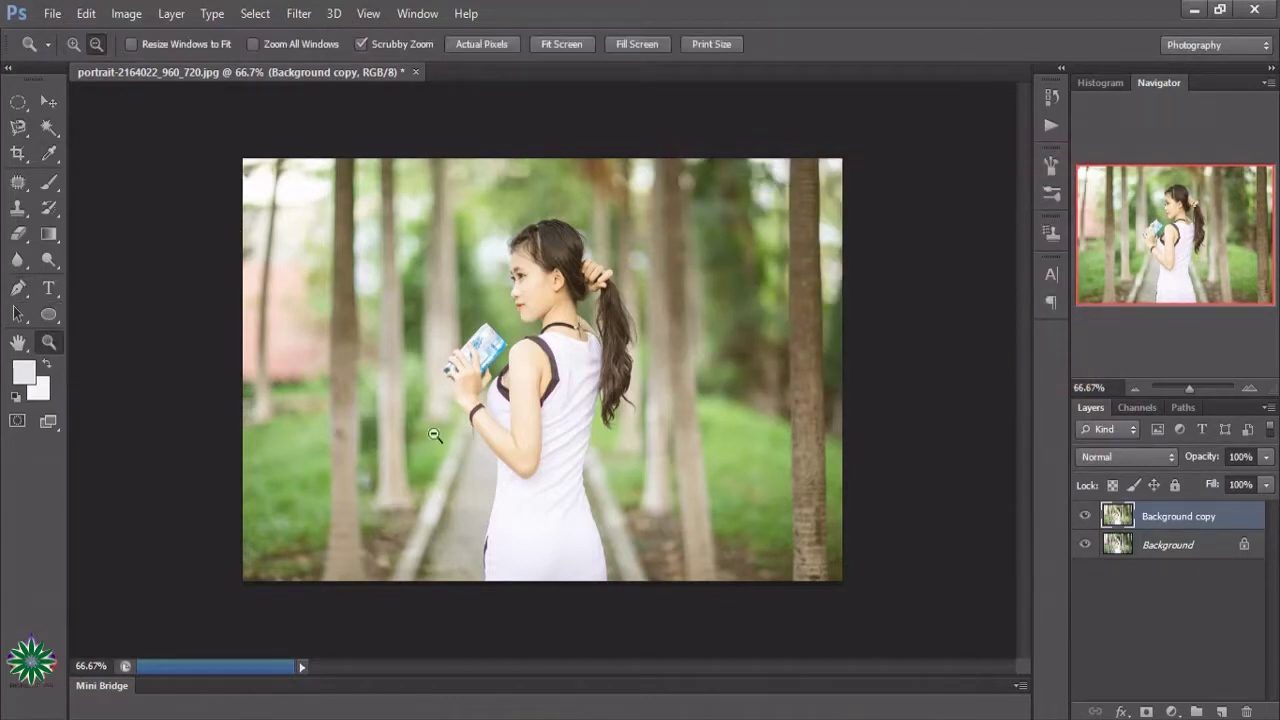
- Zoom in to 300% on the dress's shoulder and strap
left_click(76, 48)
left_click_drag(498, 320, 465, 437)
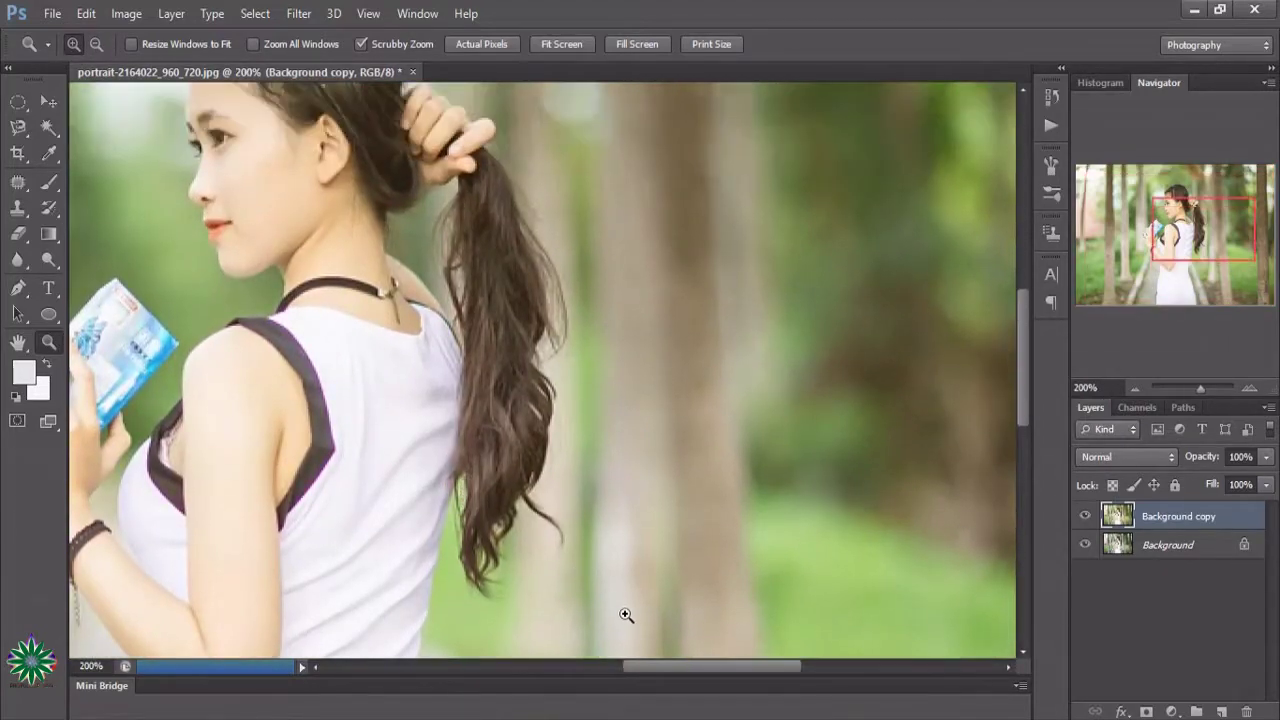
mouse_move(655, 667)
left_mouse_down()
mouse_move(572, 671)
mouse_move(621, 676)
left_mouse_up()
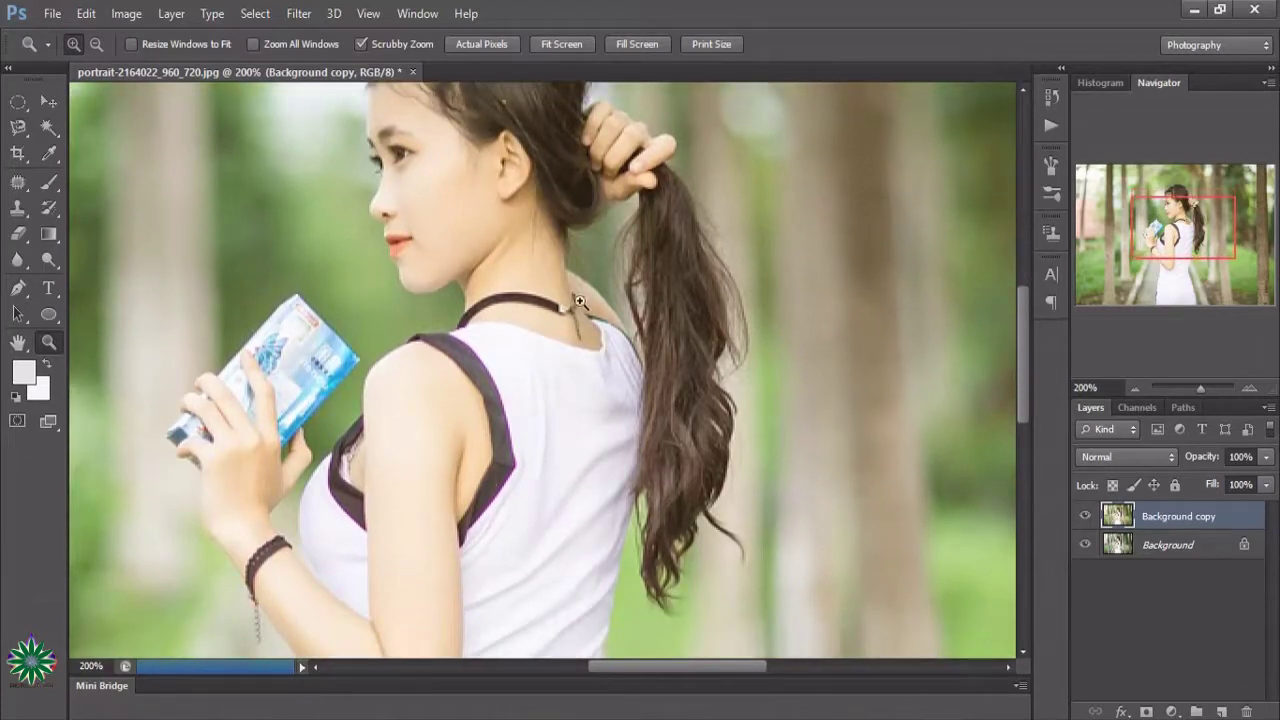
scroll(634, 452, "down", 1)
scroll(634, 452, "down", 1)
left_click(472, 474)
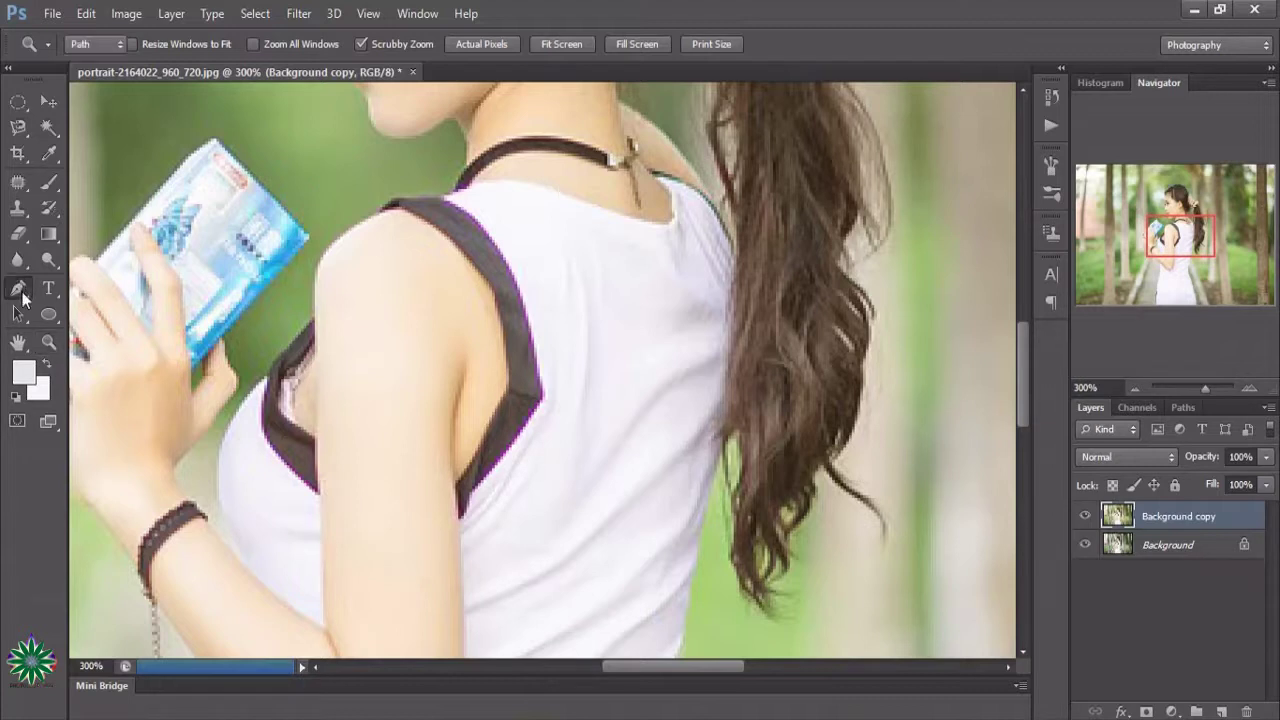
left_click(19, 286)
- Start the dress path at the shoulder and trace down the dark strap
left_click(420, 221)
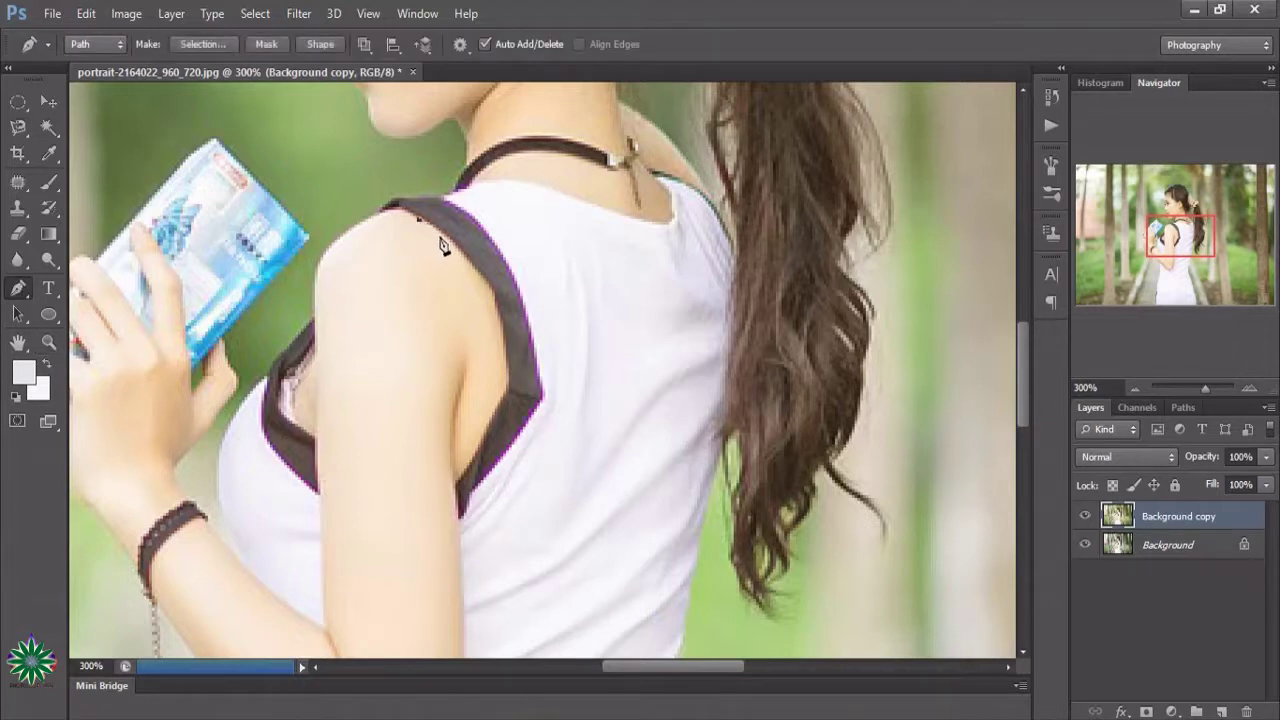
left_click(447, 237)
left_click(470, 263)
left_click(495, 295)
left_click(503, 330)
left_click(509, 368)
left_click(498, 411)
left_click(490, 437)
left_click(476, 462)
left_click(458, 488)
scroll(462, 524, "down", 2)
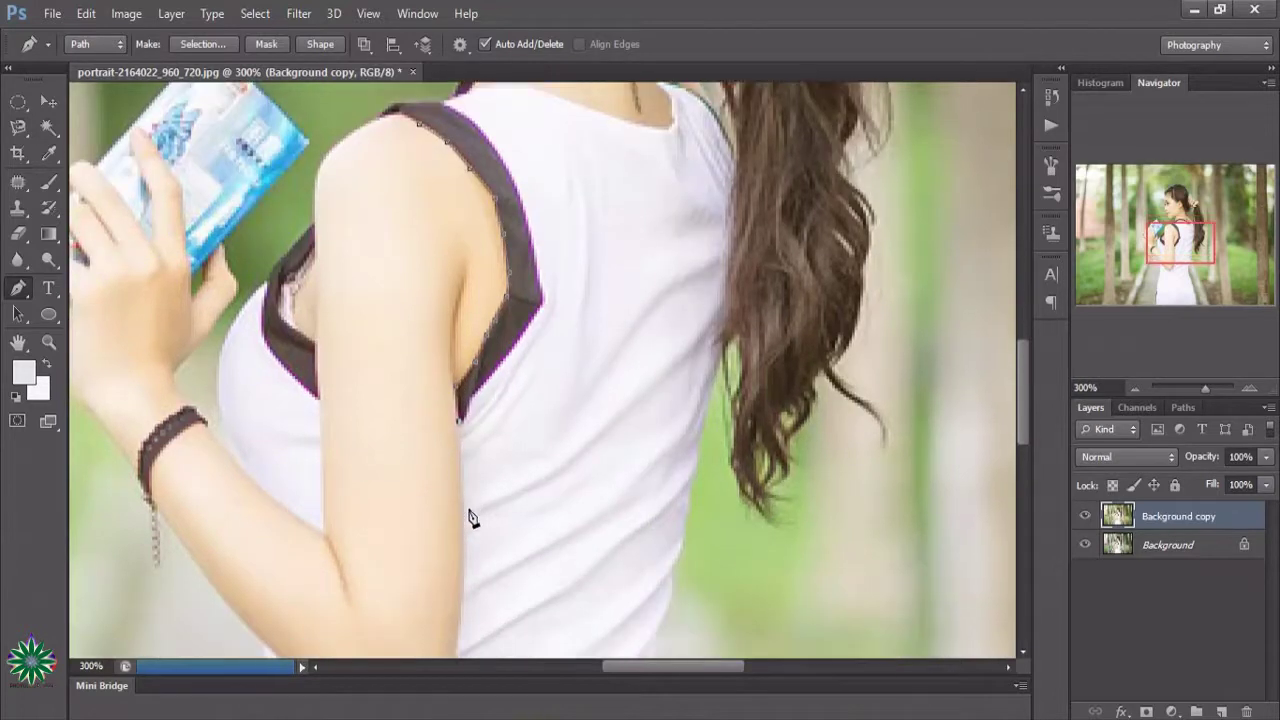
left_click(463, 481)
- Trace the path around the arm and down the dress's left edge to the hem
scroll(468, 495, "down", 2)
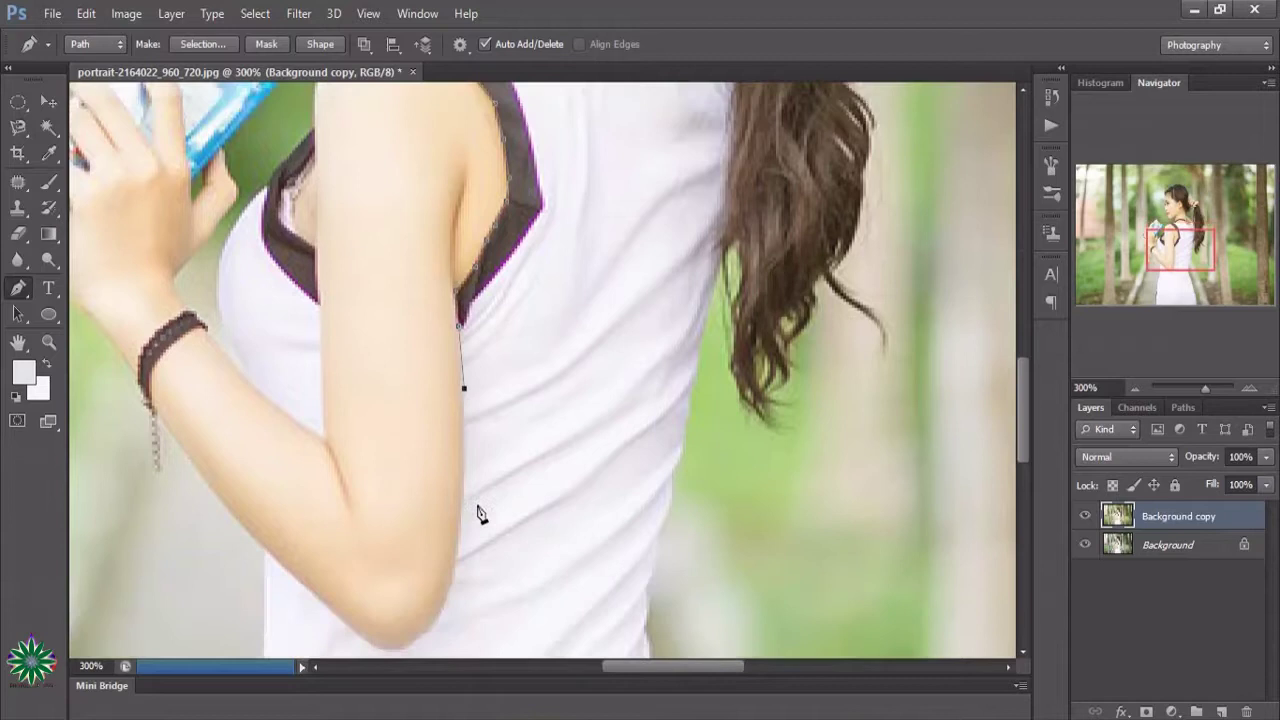
left_click(463, 430)
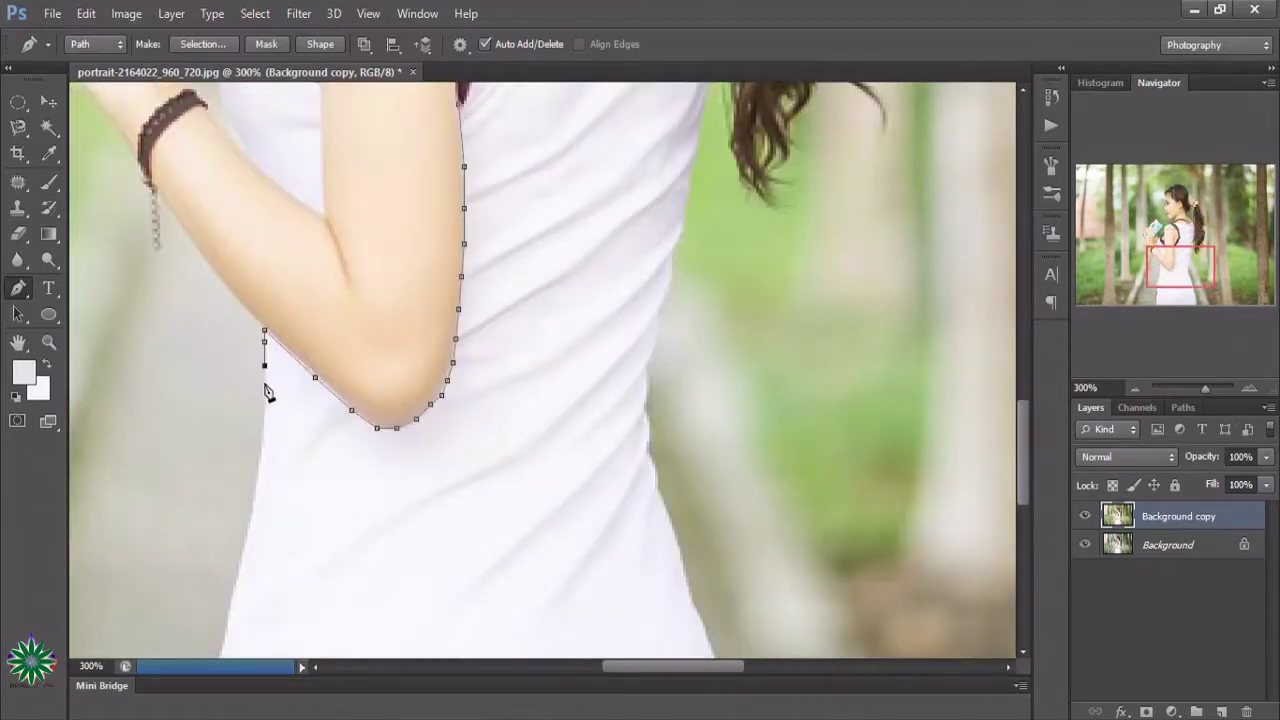
left_click(264, 384)
scroll(274, 406, "down", 2)
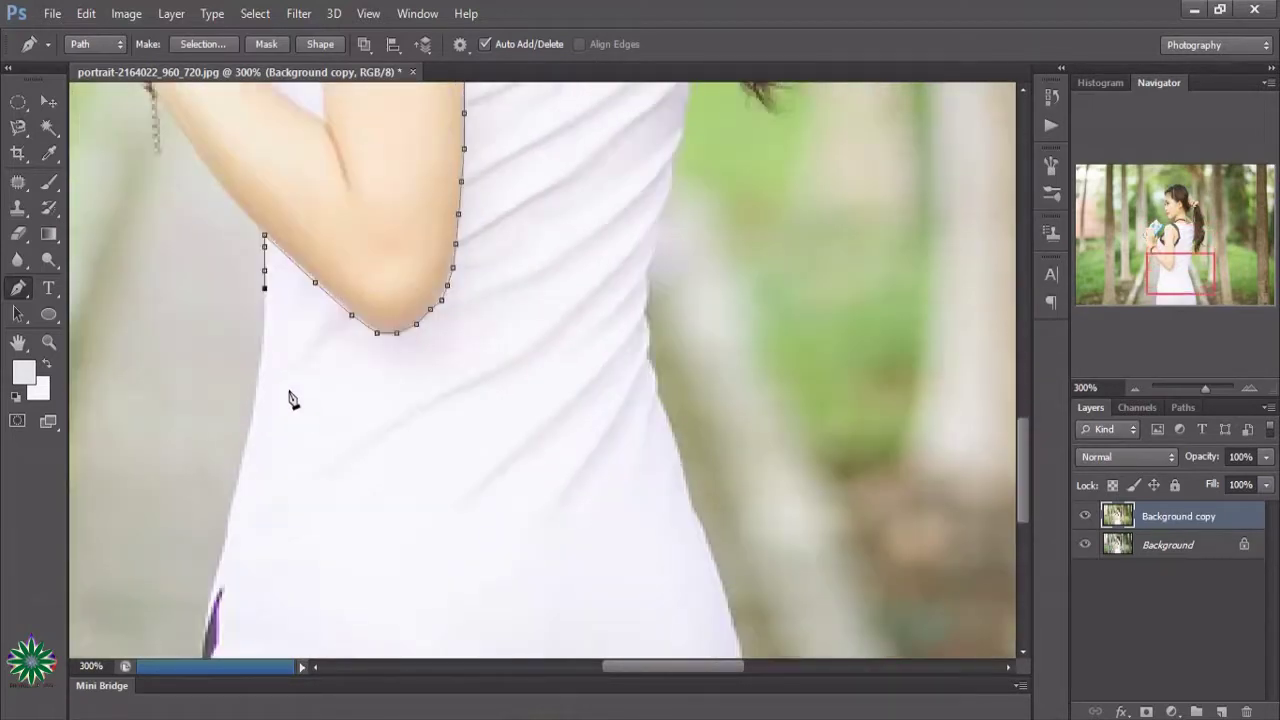
left_click(261, 314)
left_click(256, 401)
scroll(256, 405, "down", 2)
left_click(245, 363)
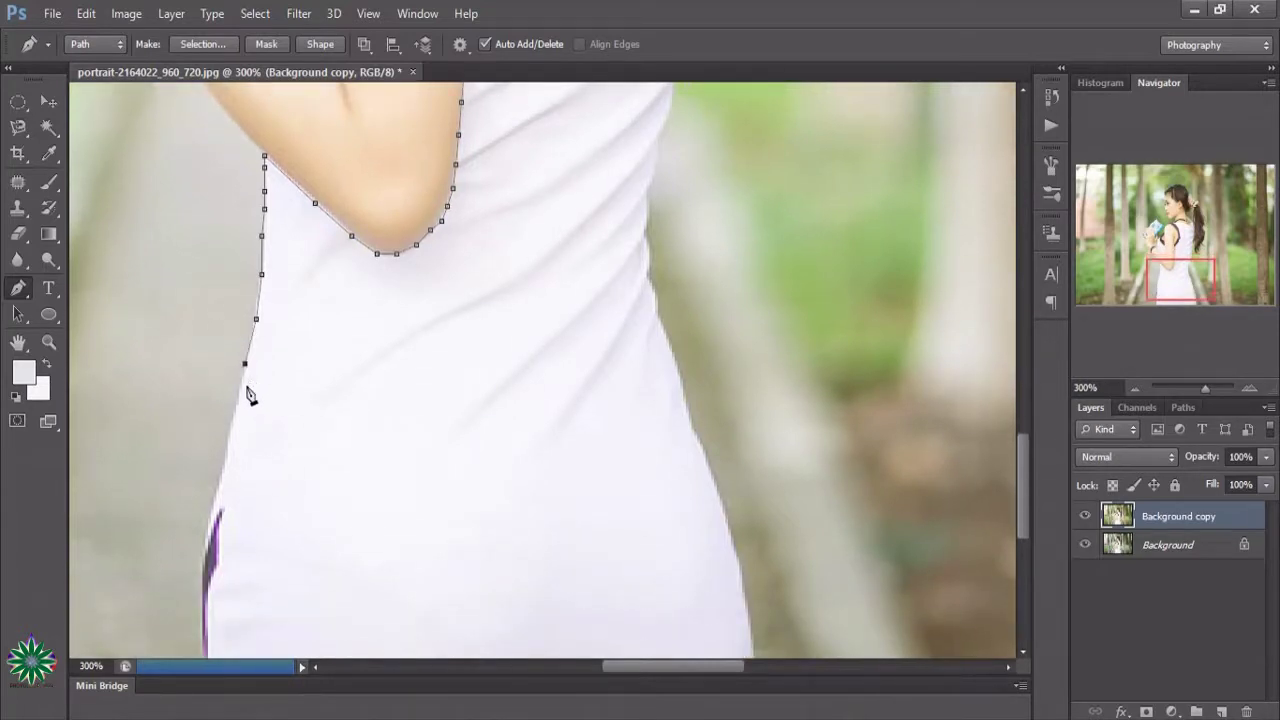
left_click(239, 393)
left_click(230, 428)
scroll(231, 435, "down", 2)
left_click(222, 410)
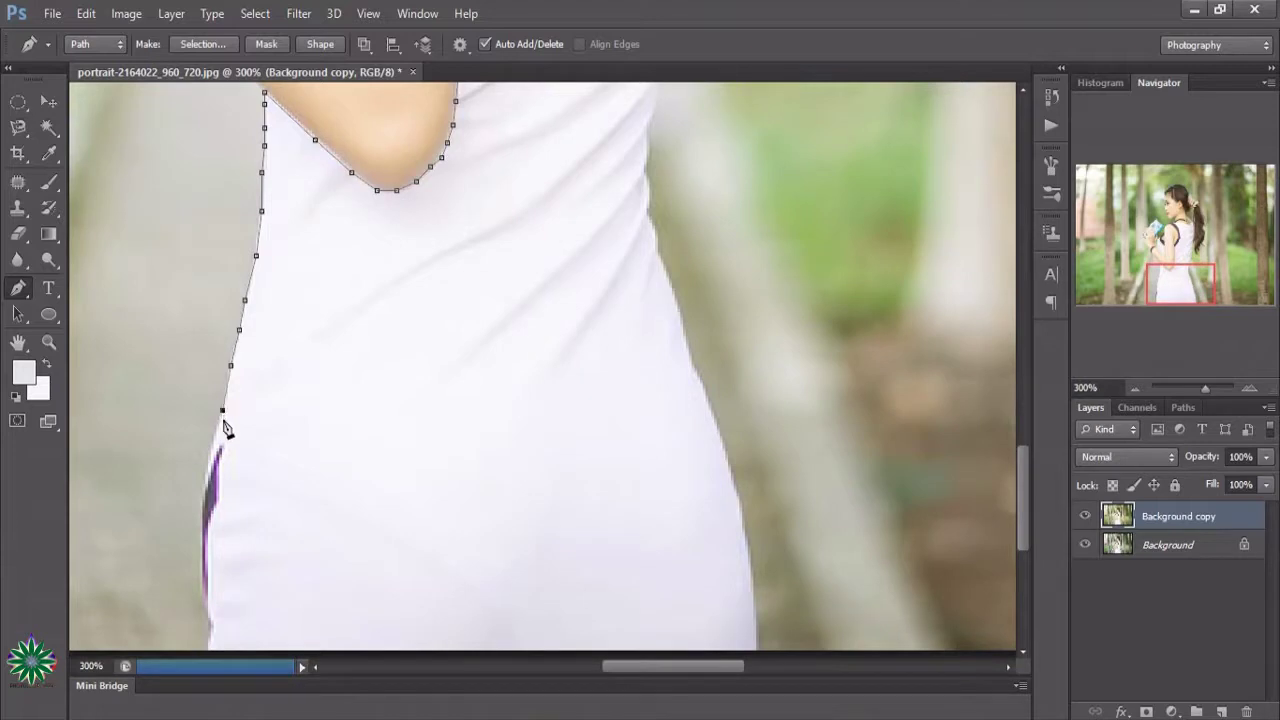
scroll(222, 415, "down", 2)
left_click(208, 391)
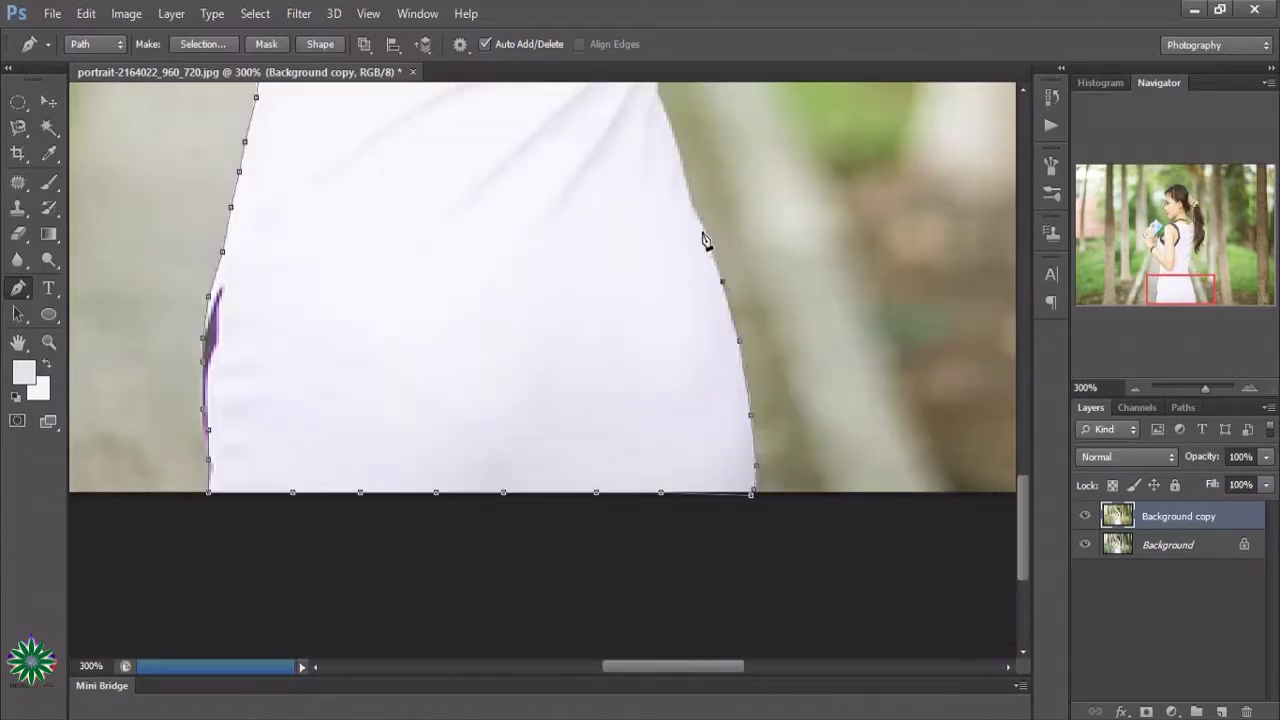
- Trace the path up the dress's right edge to the back of the neck
scroll(697, 212, "up", 1)
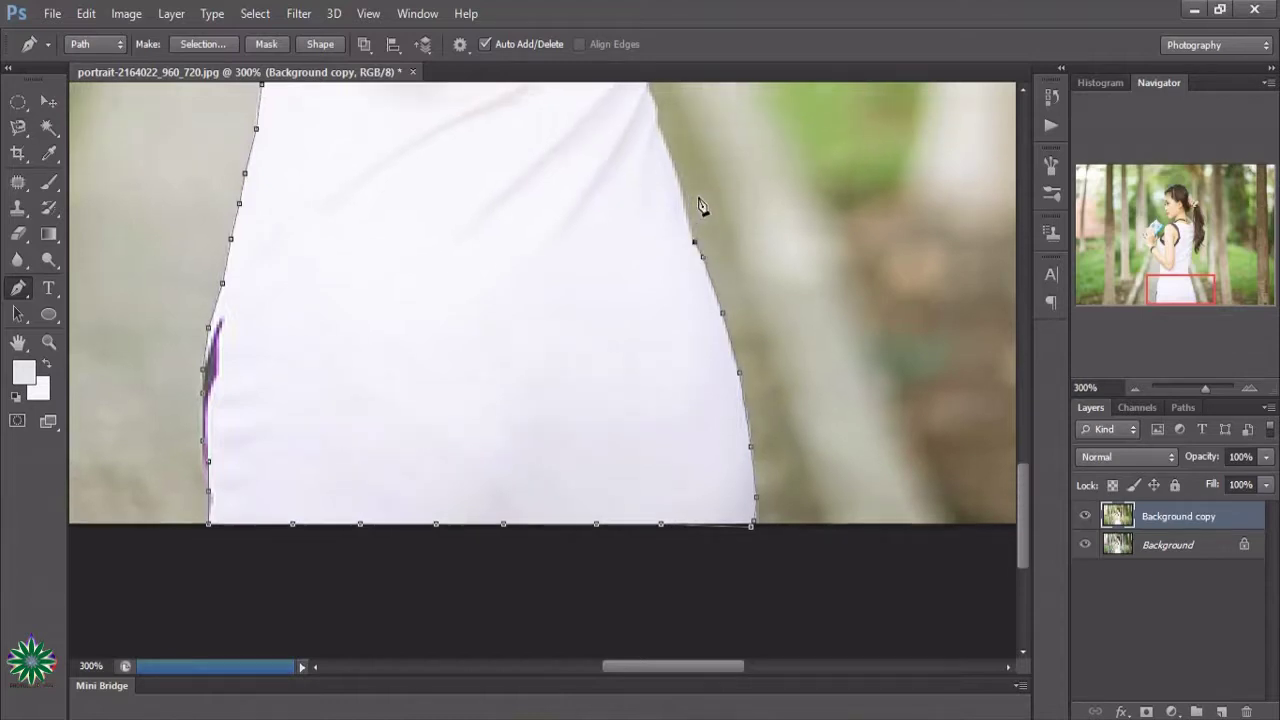
scroll(700, 200, "up", 2)
left_click(686, 247)
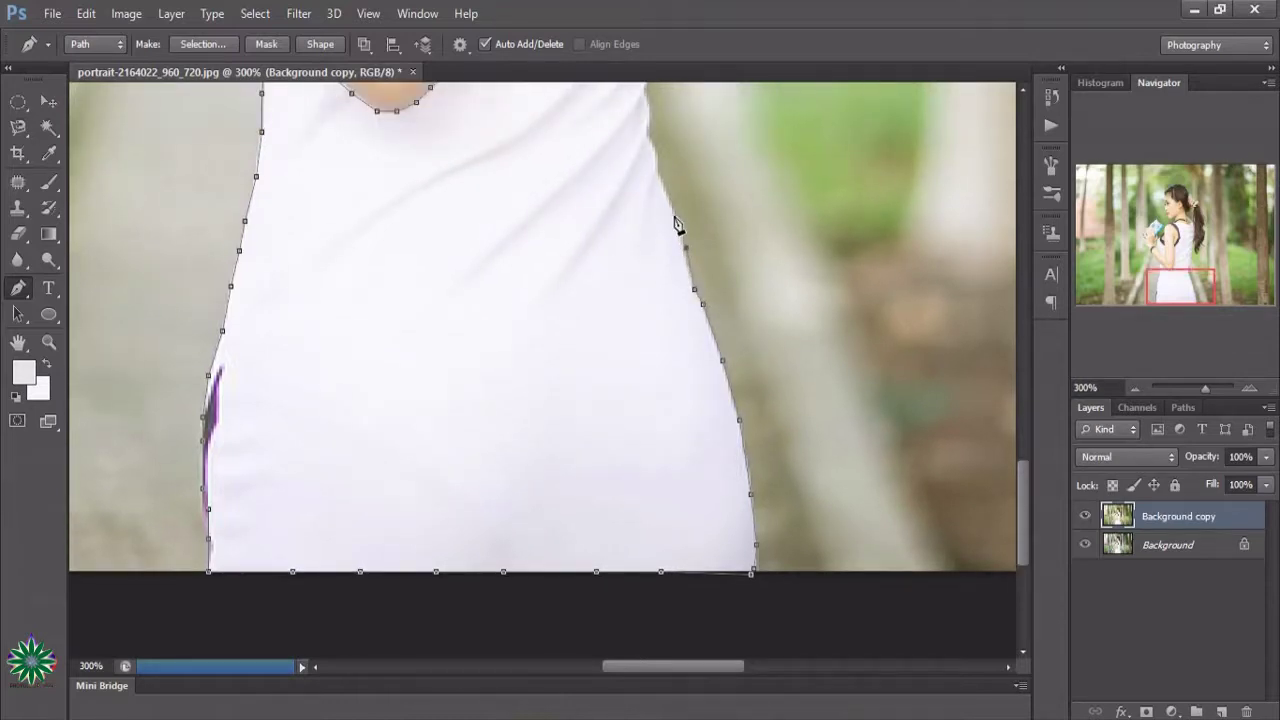
scroll(698, 210, "up", 2)
scroll(703, 237, "up", 1)
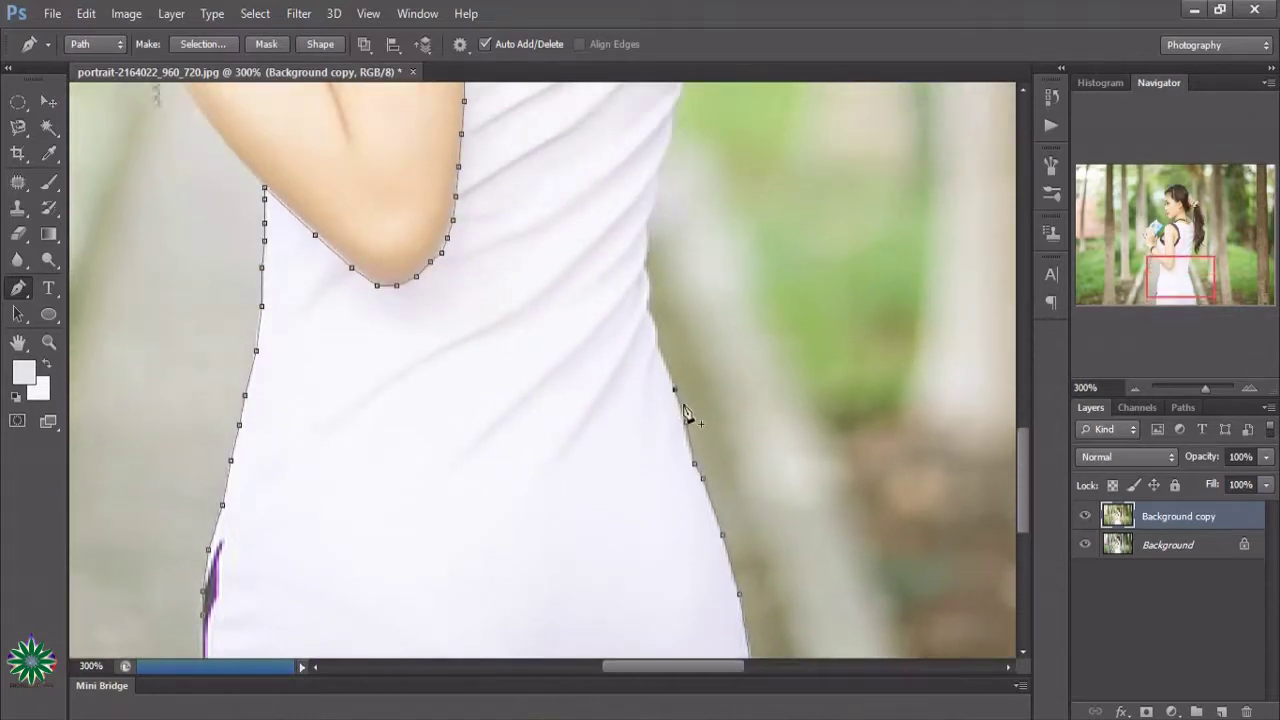
left_click(658, 340)
scroll(700, 305, "up", 2)
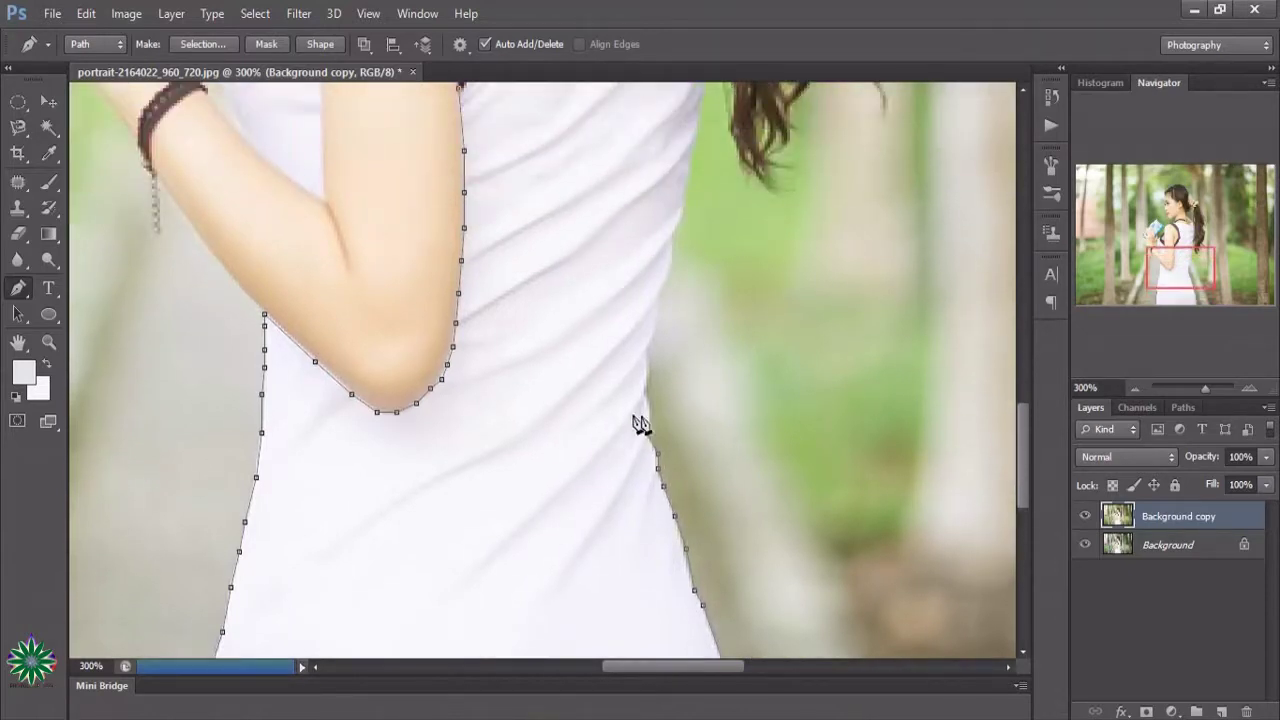
left_click(651, 363)
scroll(691, 309, "up", 2)
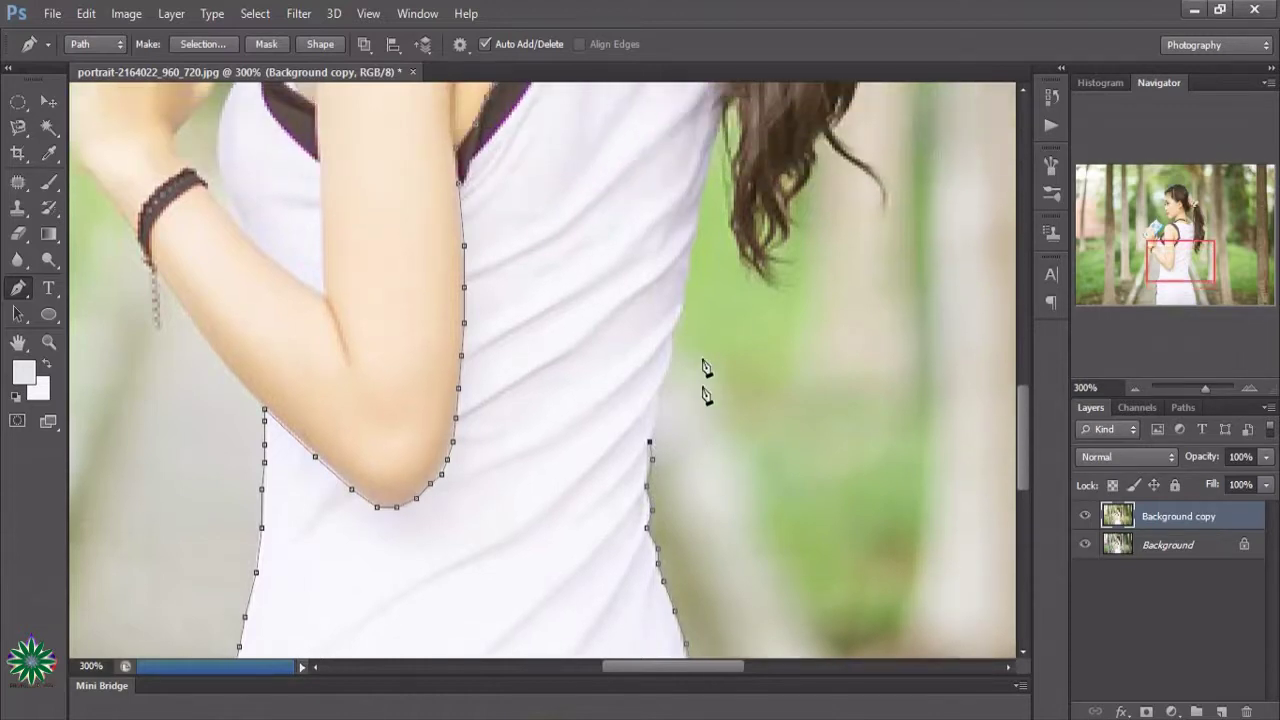
scroll(703, 380, "up", 2)
scroll(651, 509, "up", 4)
left_click(671, 252)
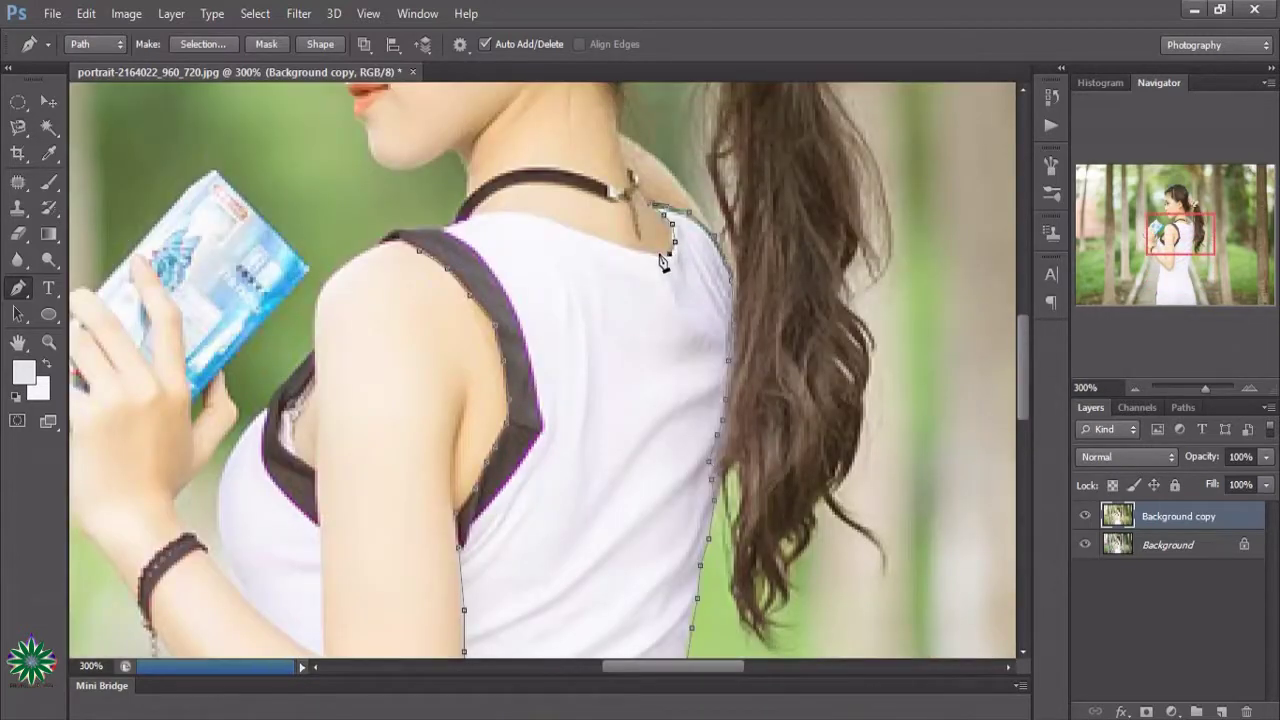
- Trace the path along the neckline to the strap, undoing one misplaced anchor
left_click(659, 254)
left_click(630, 248)
left_click(607, 243)
left_click(579, 231)
left_click(546, 217)
left_click(514, 215)
left_click(460, 217)
key("ctrl+z")
left_click(476, 217)
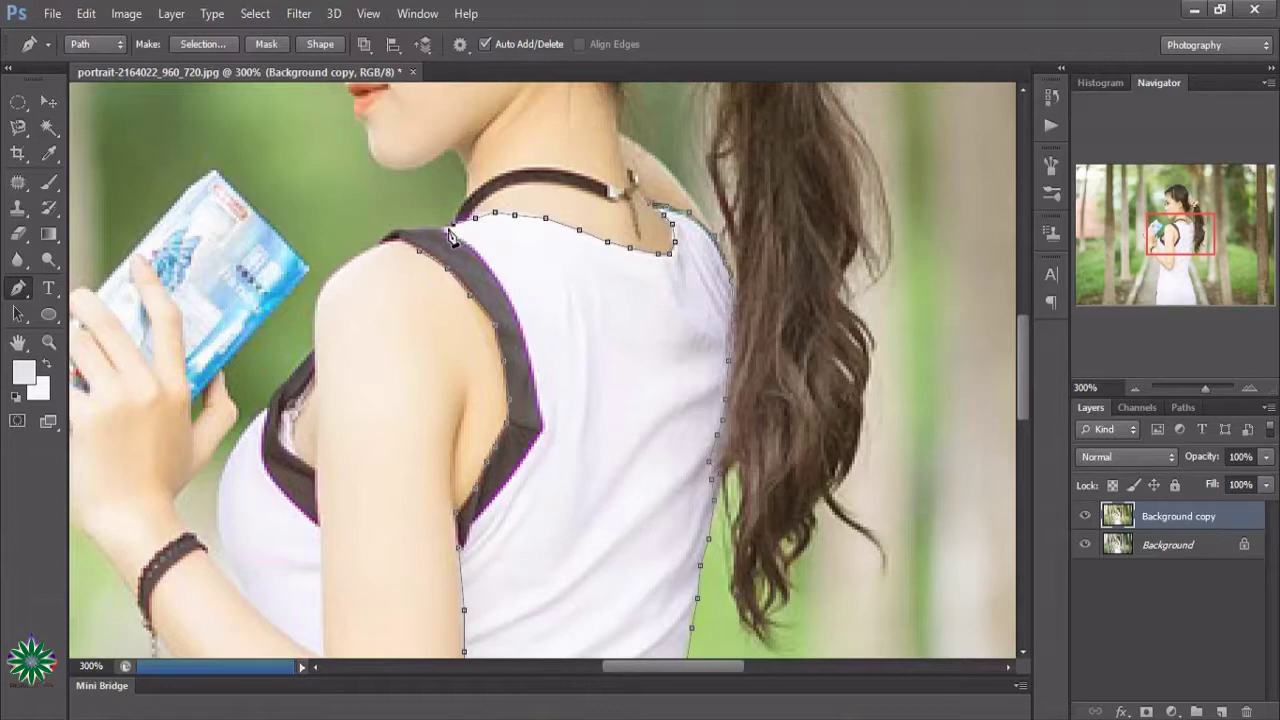
left_click(388, 238)
scroll(570, 300, "down", 1)
scroll(575, 296, "down", 3)
scroll(580, 294, "down", 1)
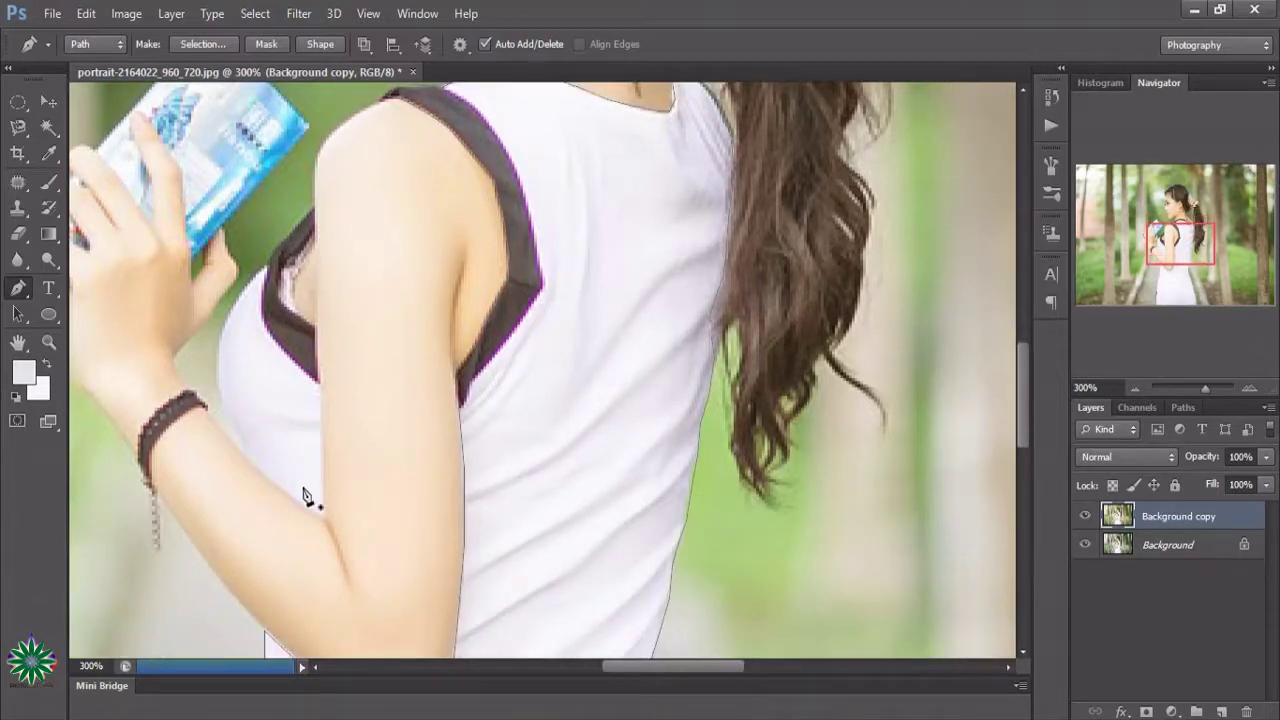
- Trace the path down the strap edge and along the arm's underside
left_click(317, 342)
left_click(318, 358)
left_click(321, 418)
left_click(323, 453)
left_click(326, 518)
left_click(298, 503)
left_click(273, 482)
left_click(250, 461)
- Trace up the arm's upper edge and close the path at the strap
left_click(221, 341)
left_click(224, 319)
left_click(239, 297)
left_click(262, 270)
left_click(313, 214)
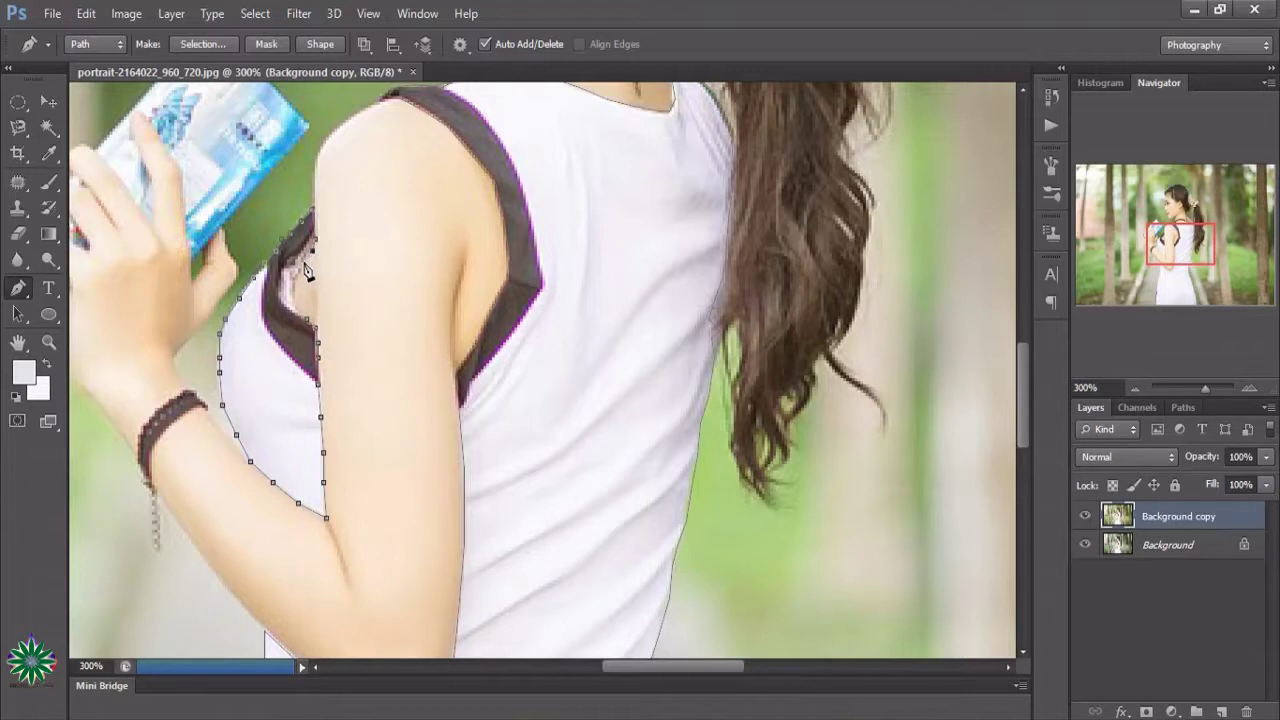
left_click(294, 298)
left_click(305, 328)
- Load the dress path as a selection and zoom out to 100%
key("ctrl+Return")
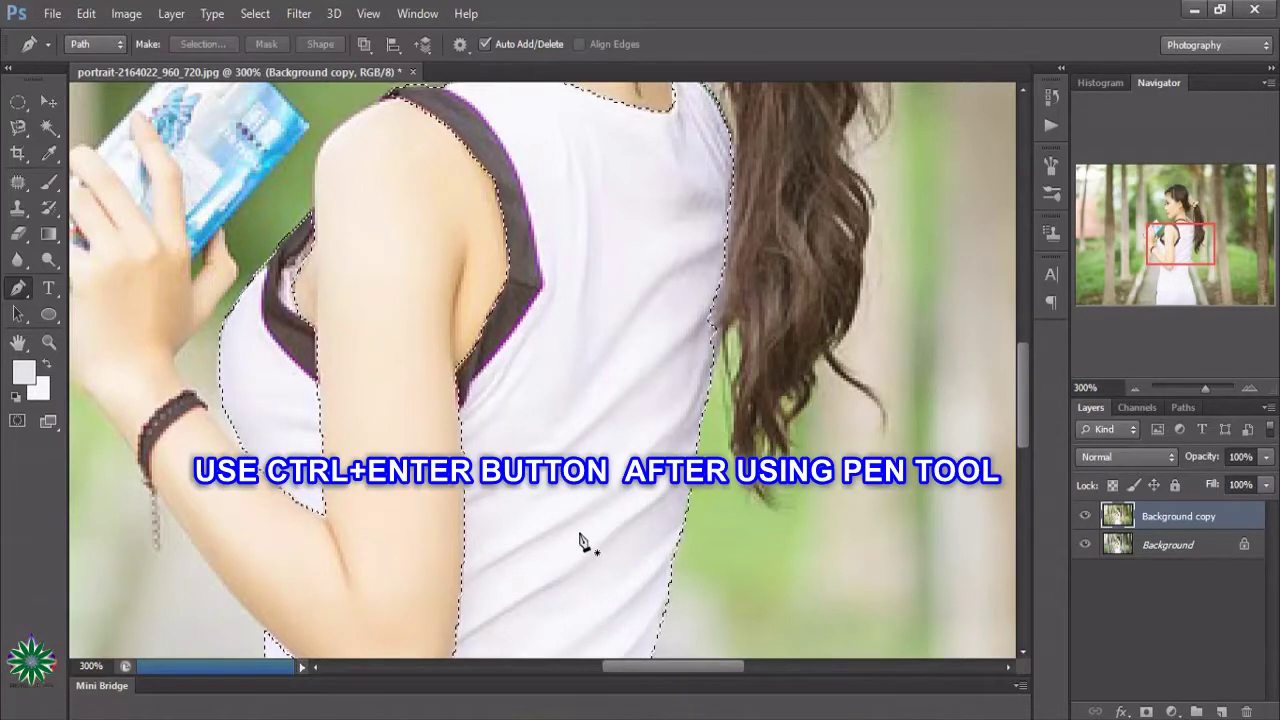
scroll(591, 400, "up", 2)
left_click(48, 341)
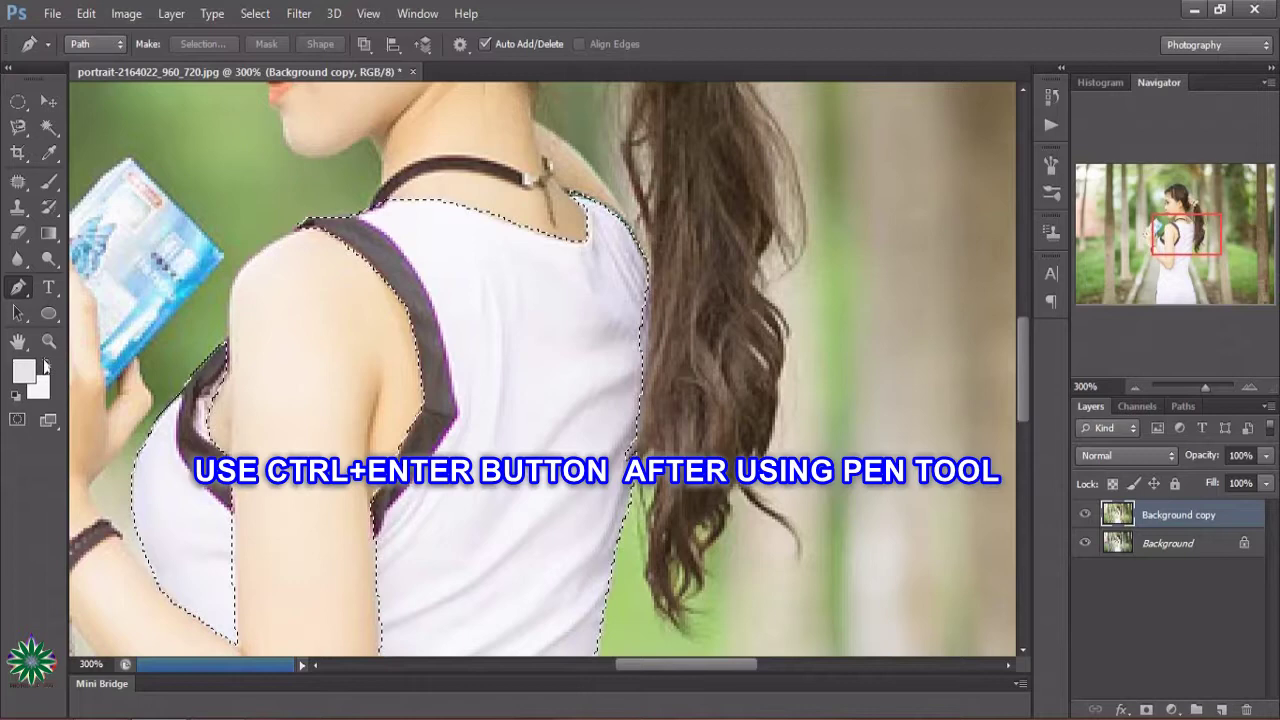
left_click(48, 341)
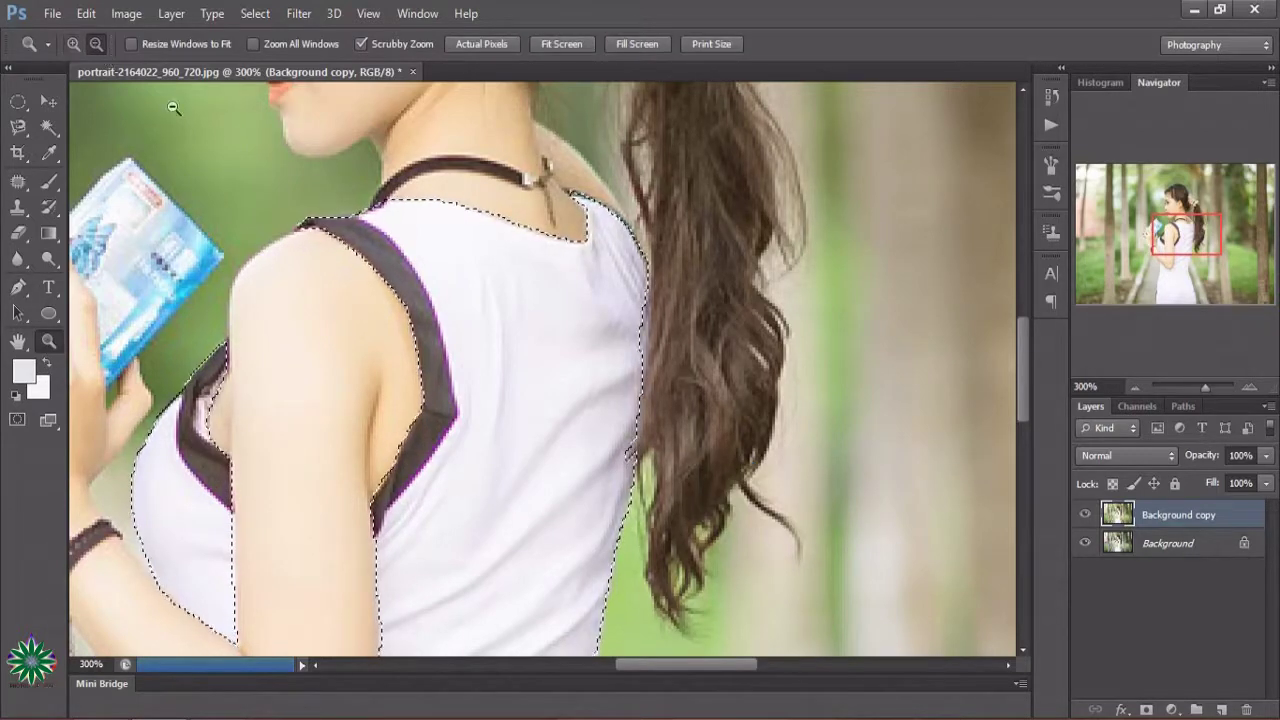
left_click(385, 229, "alt")
left_click(806, 450, "alt")
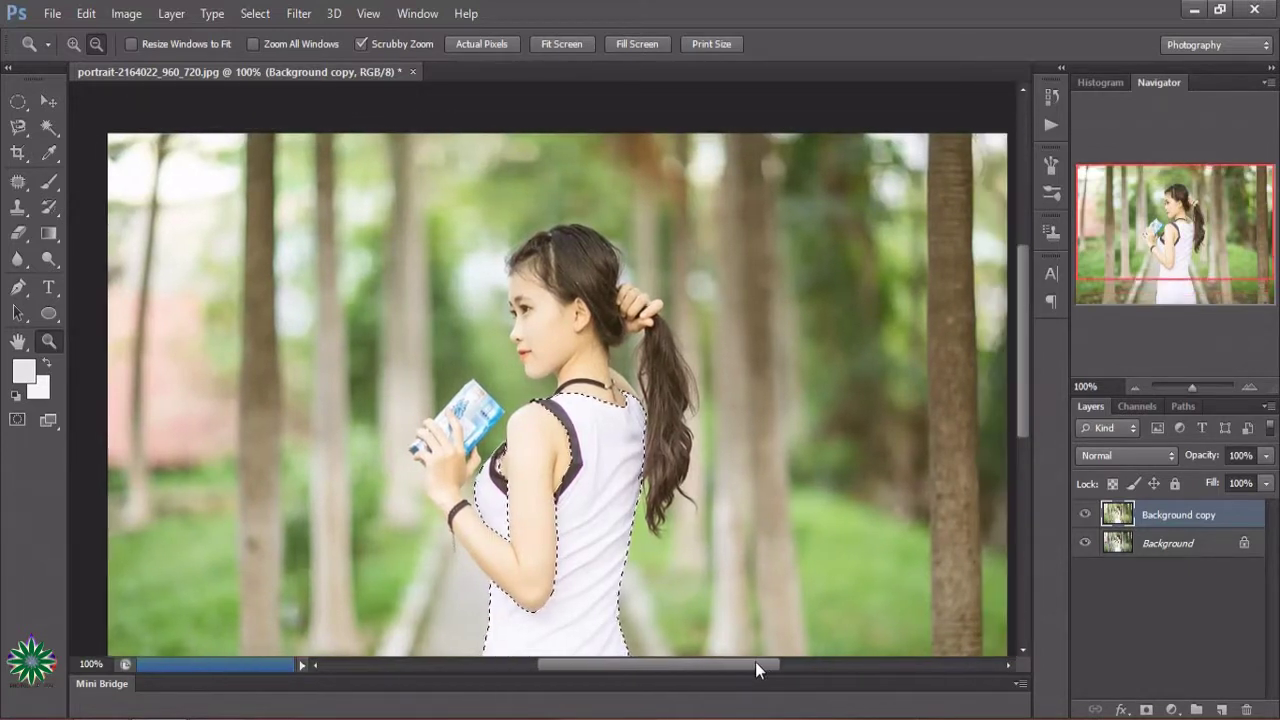
scroll(763, 537, "down", 2)
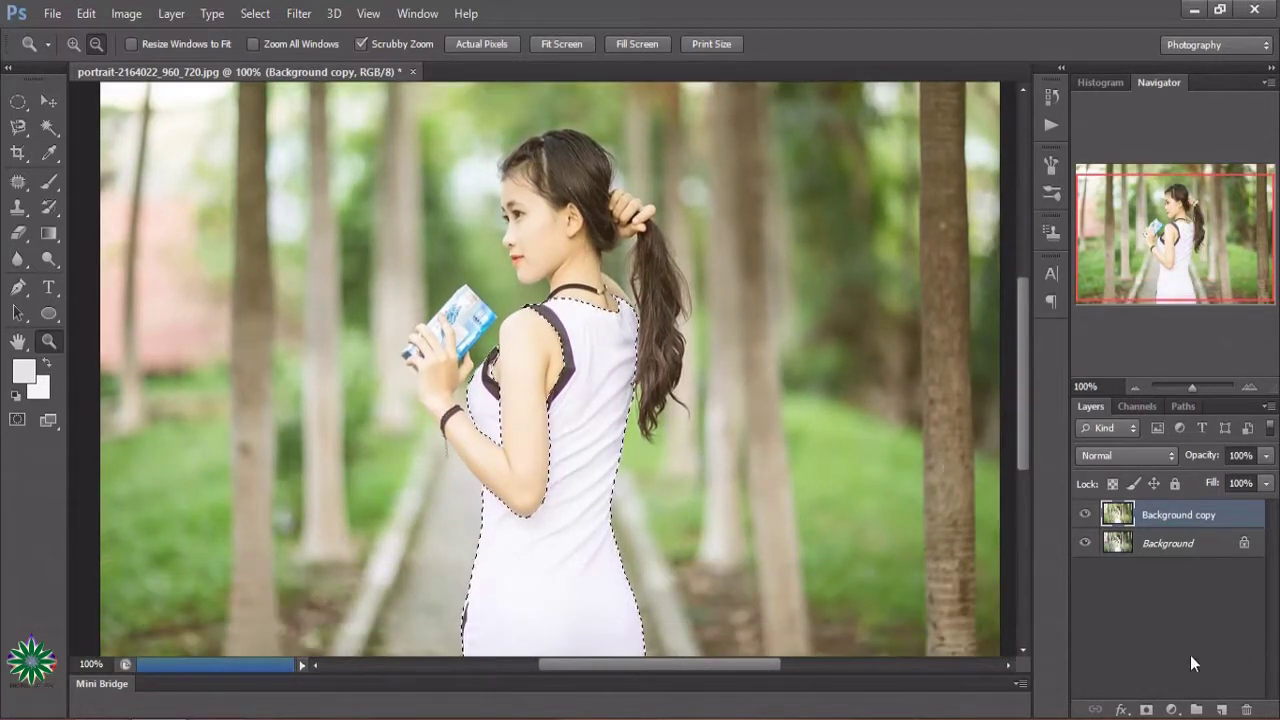
- Add a Solid Color fill layer in bright blue (1036dd) masked to the dress
left_click(1172, 709)
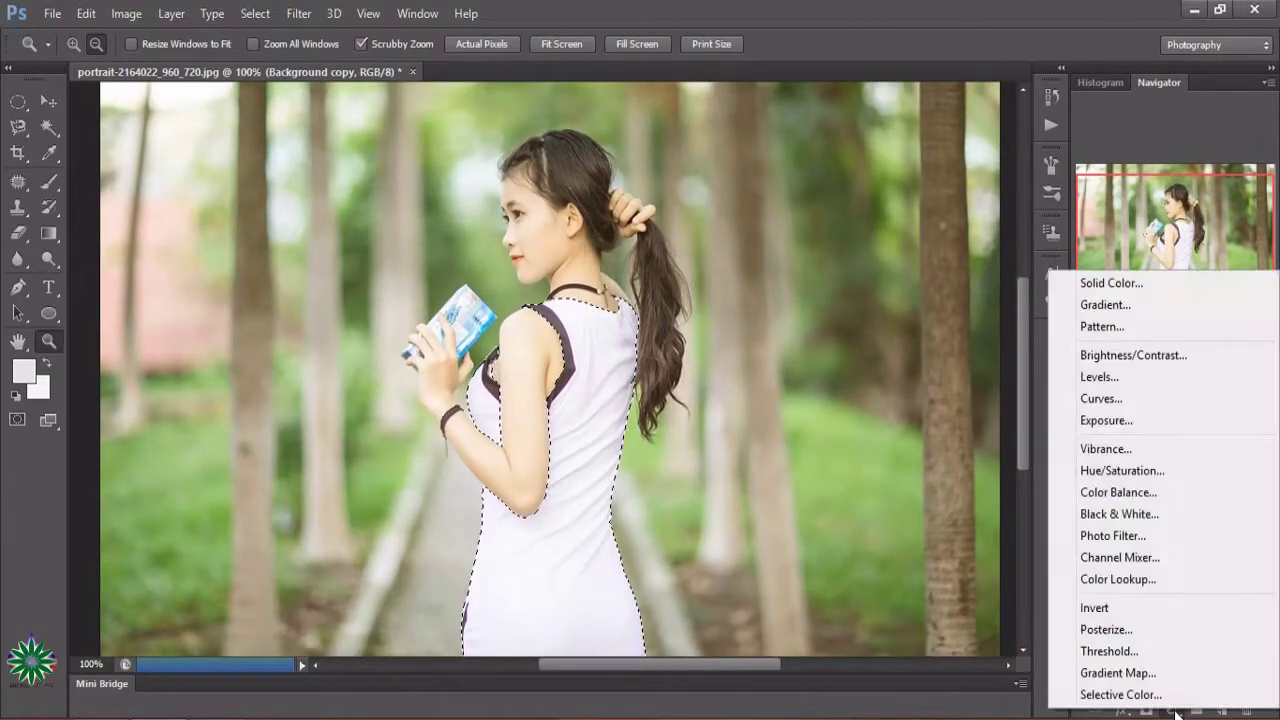
left_click(1160, 283)
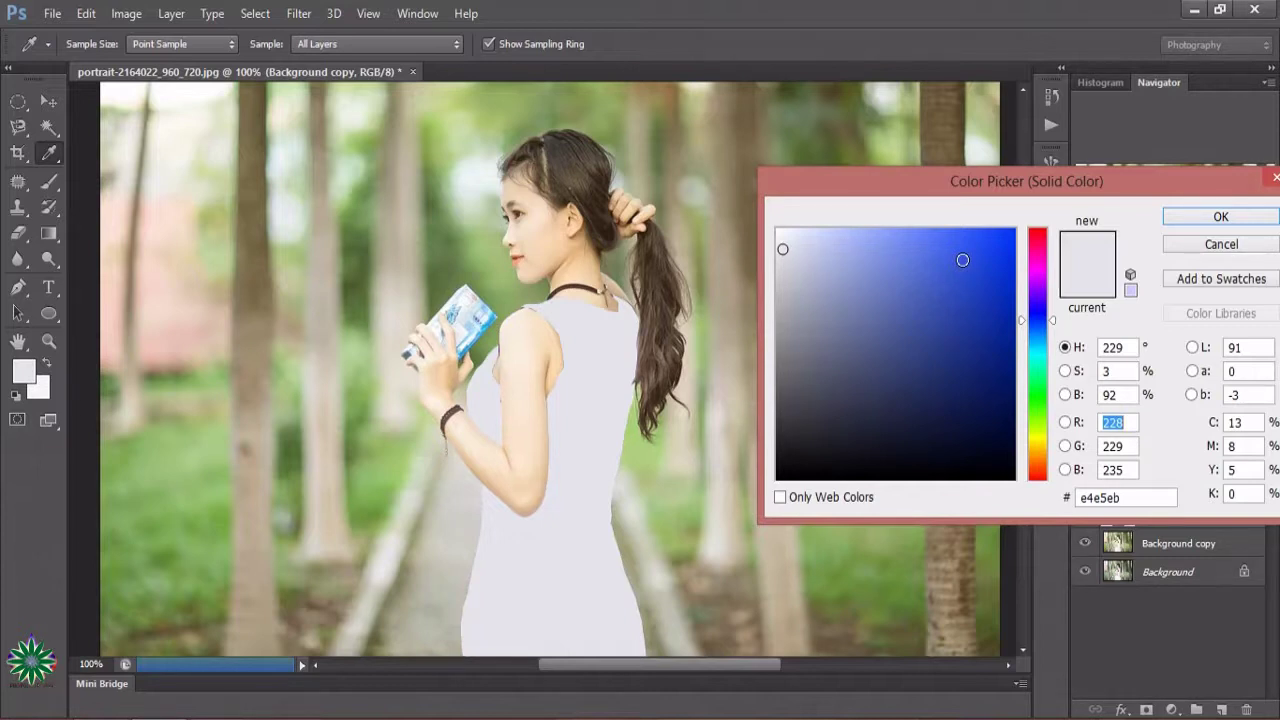
left_click(962, 260)
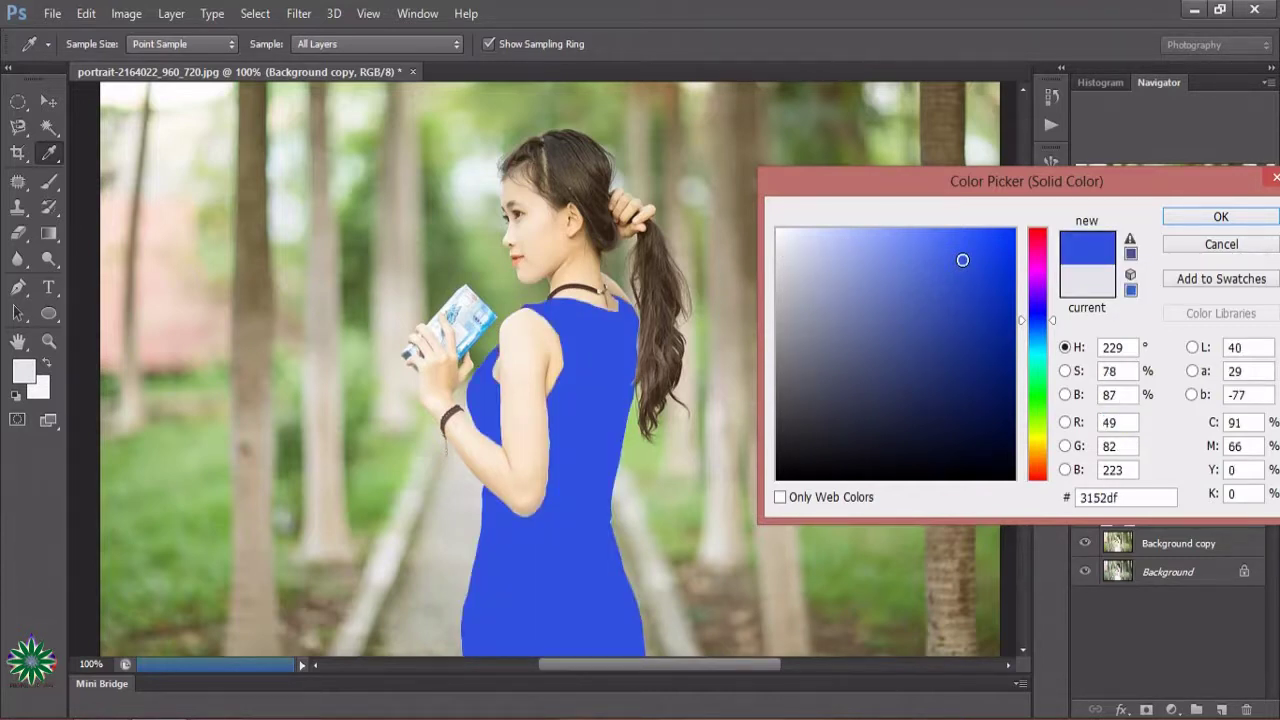
left_click(993, 256)
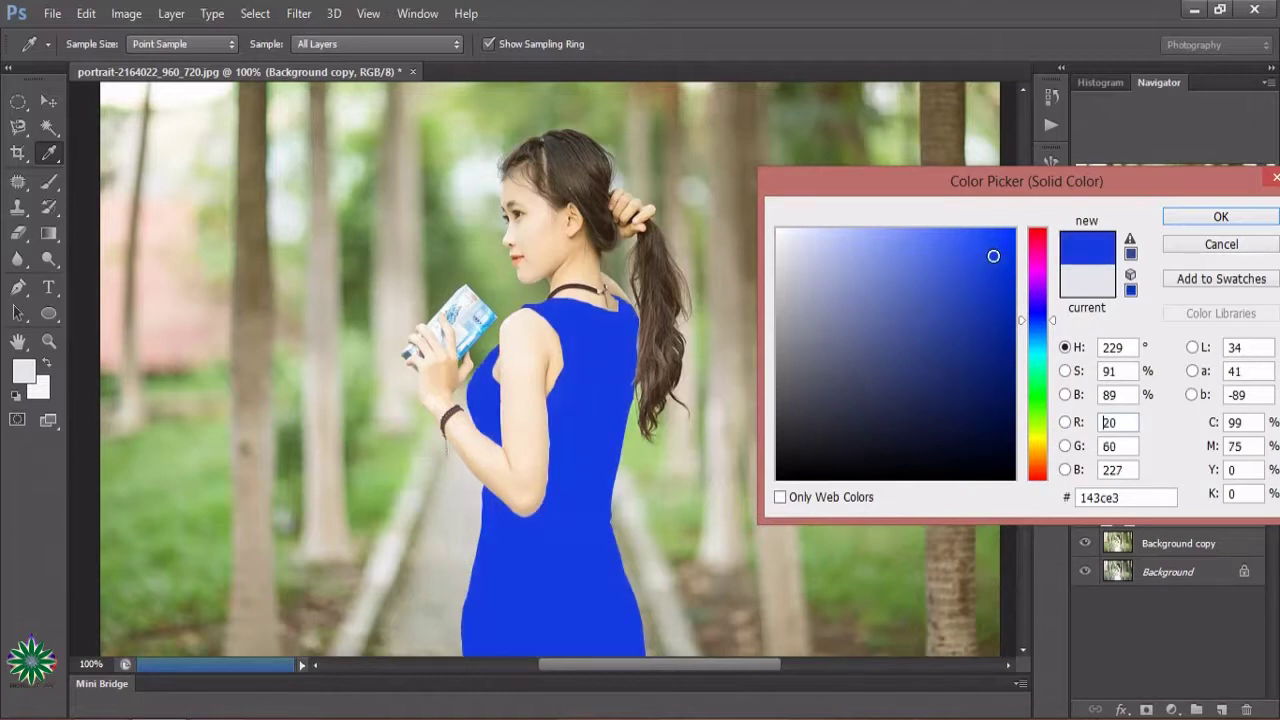
left_click(992, 287)
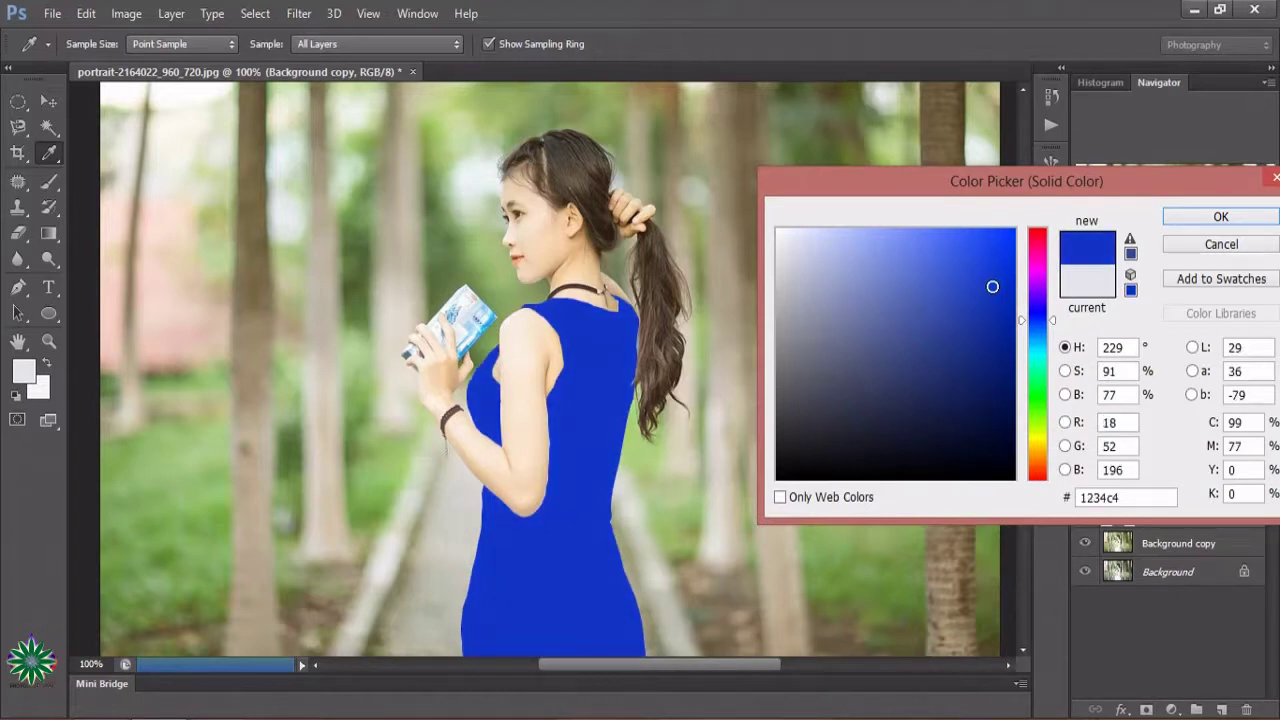
left_click(998, 262)
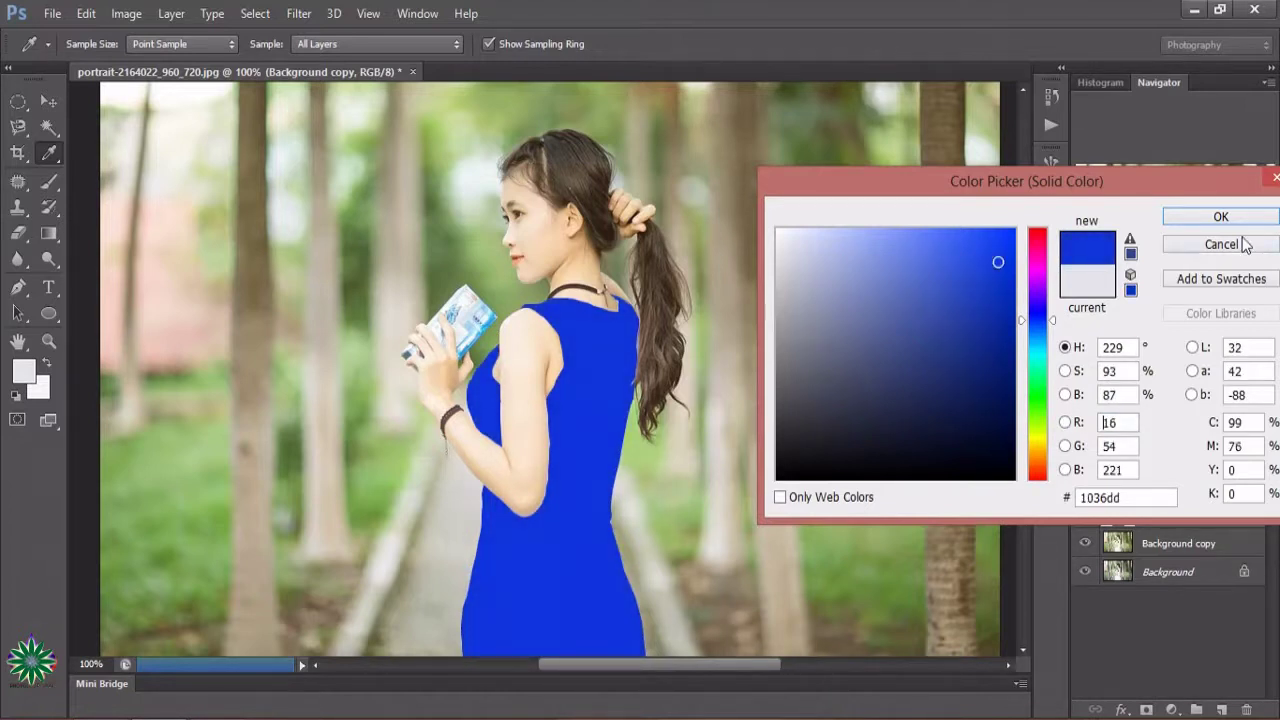
left_click(1221, 217)
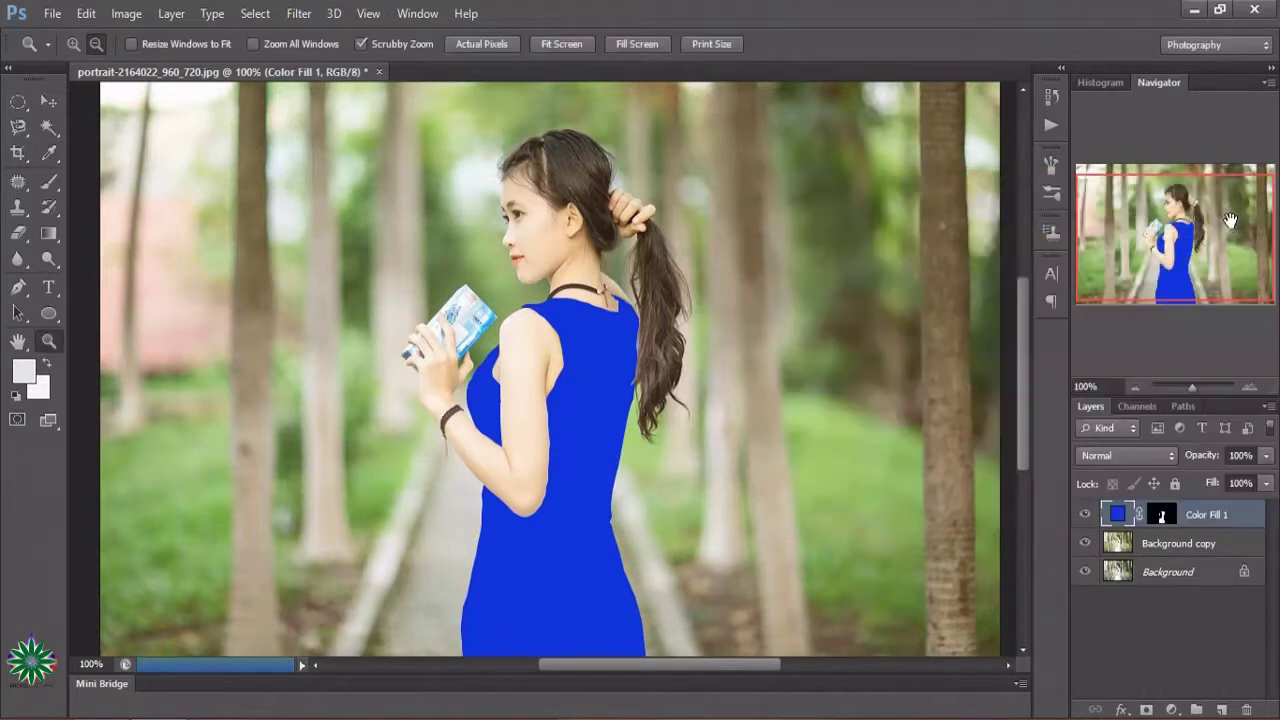
- Try Soft Light at 47% opacity, then Overlay, on the blue Color Fill 1
left_click(1156, 458)
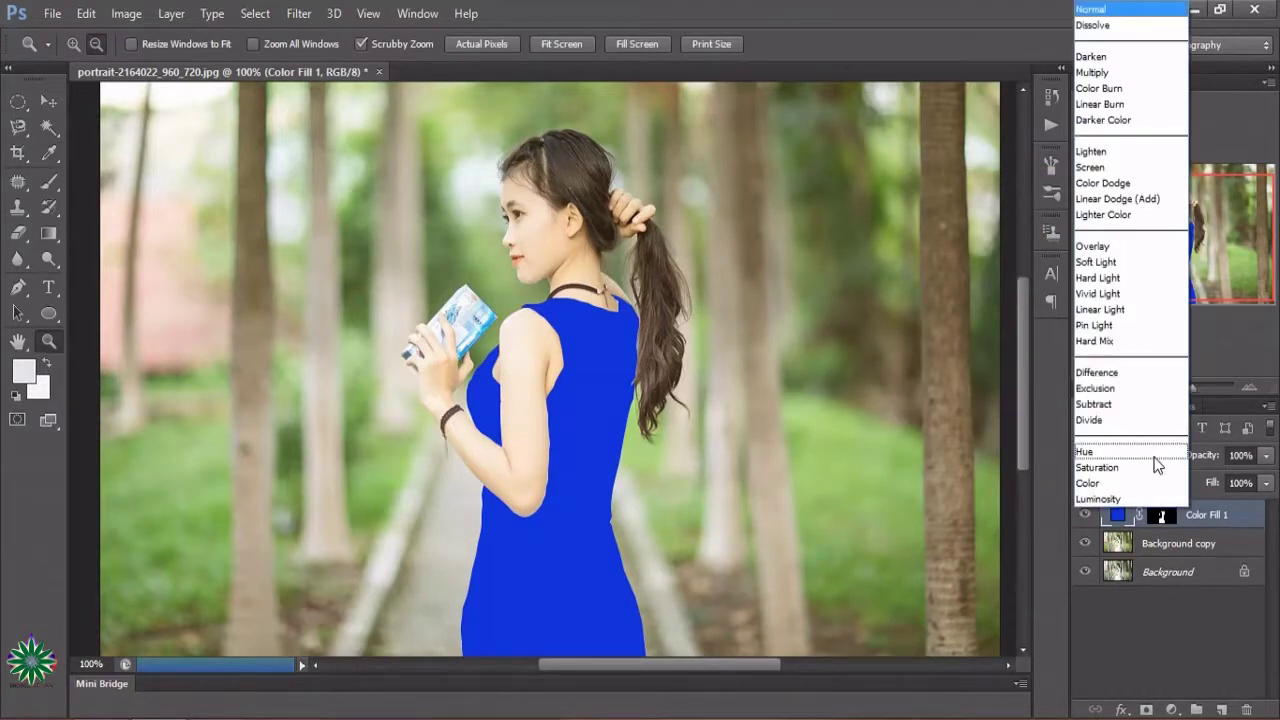
left_click(1122, 263)
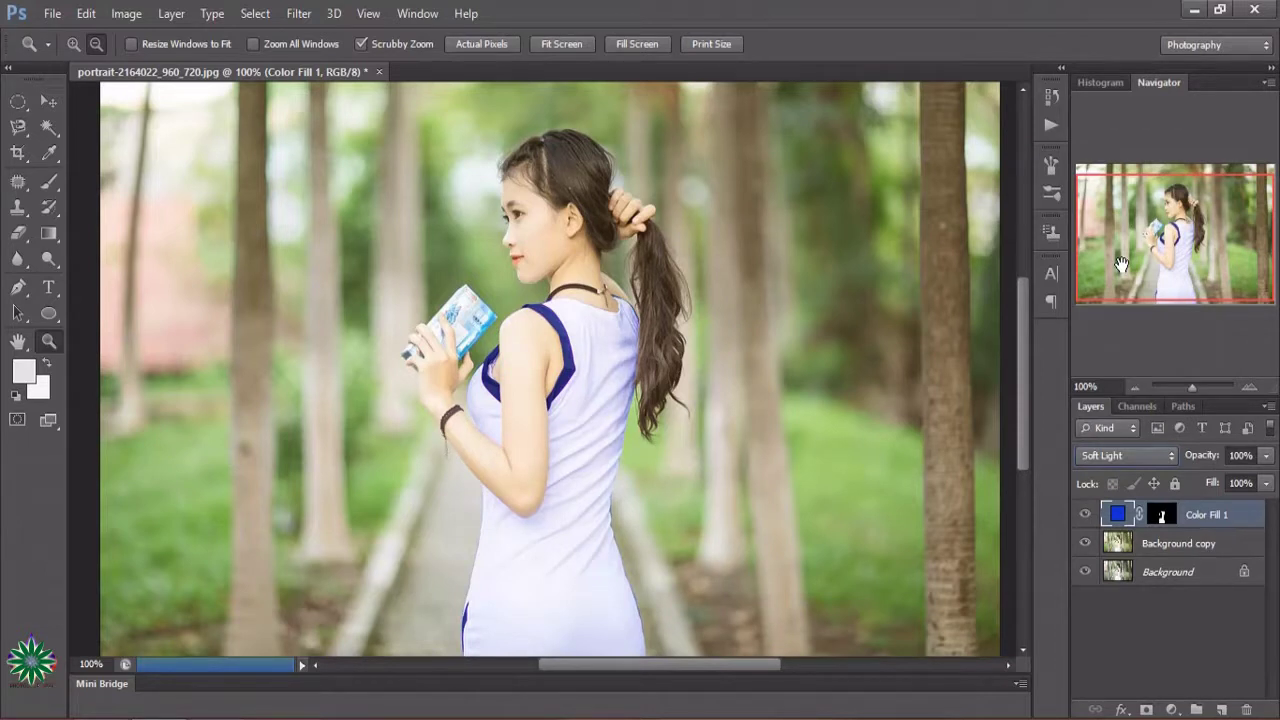
left_click(1265, 455)
left_click_drag(1268, 478, 1216, 484)
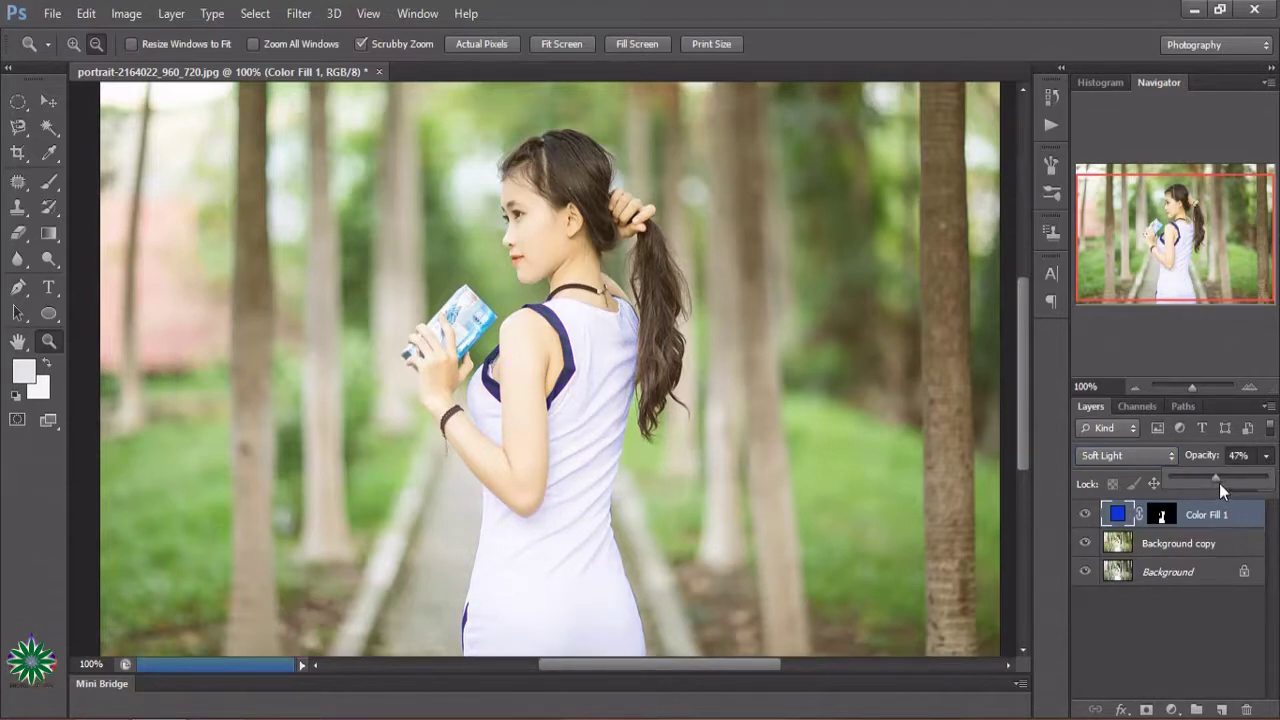
left_click(1150, 456)
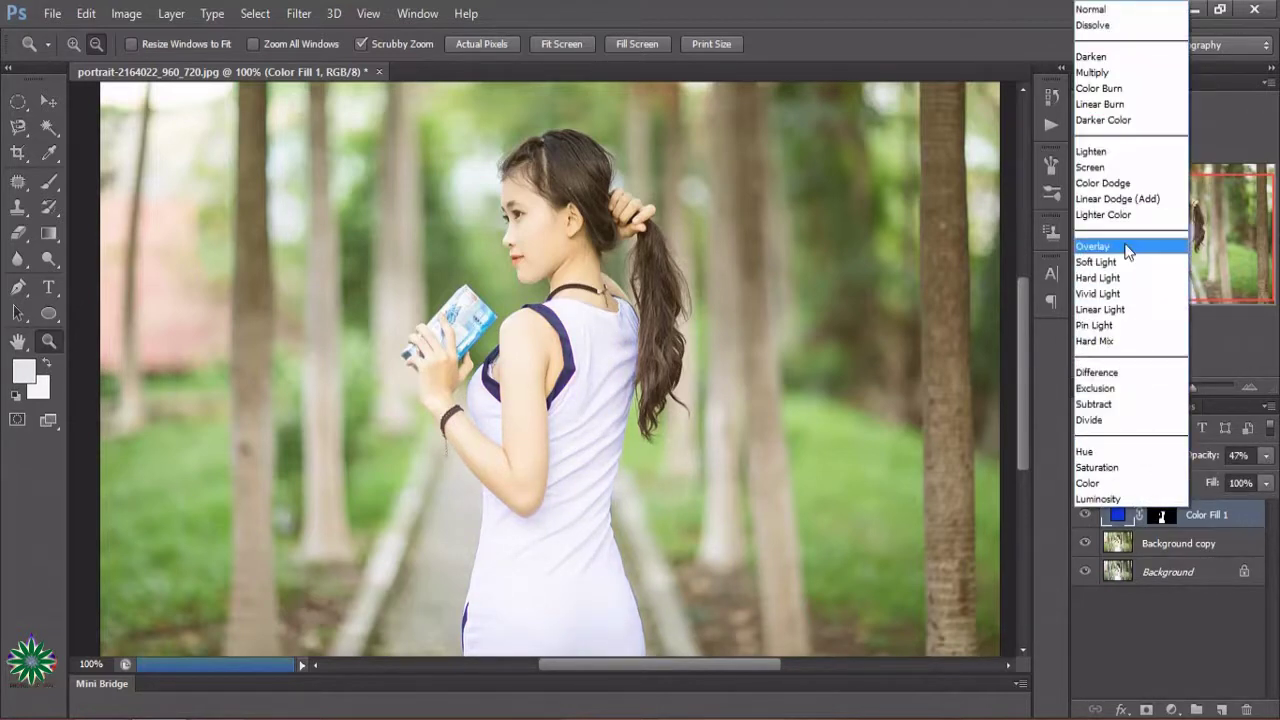
left_click(1128, 248)
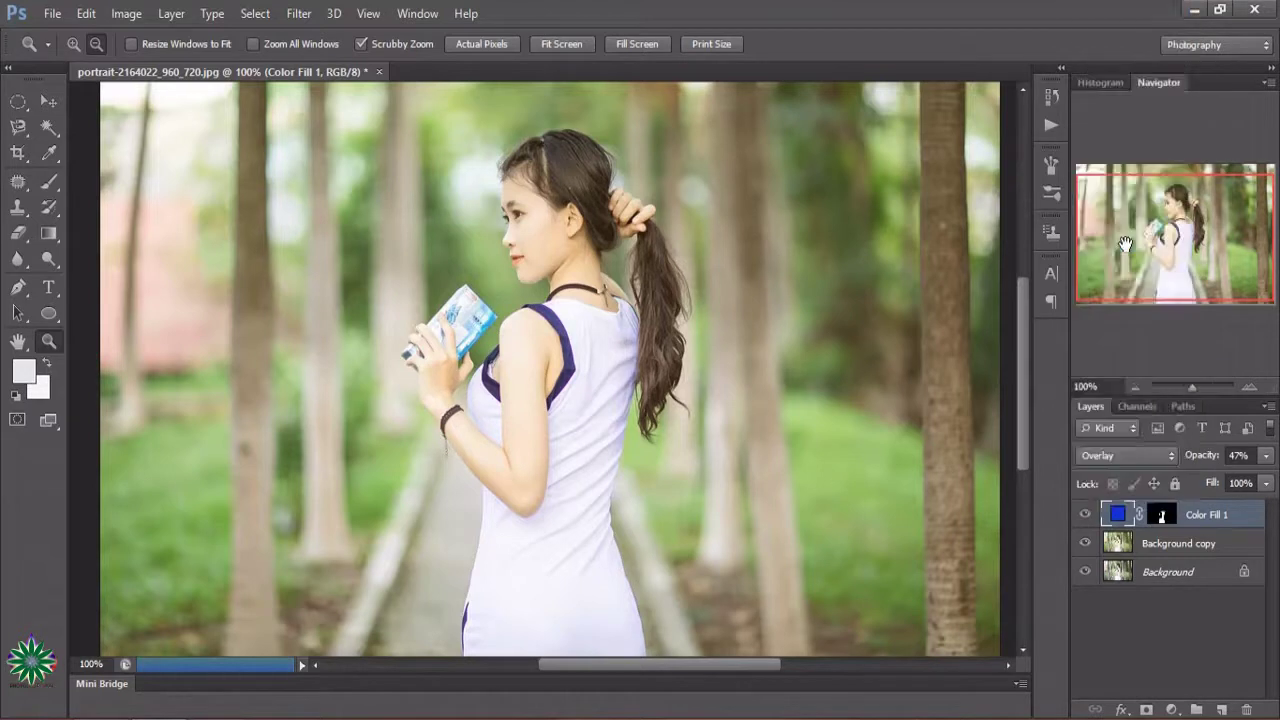
- Set Color Fill 1 to Screen at 73% opacity and toggle its visibility to compare
left_click(1143, 455)
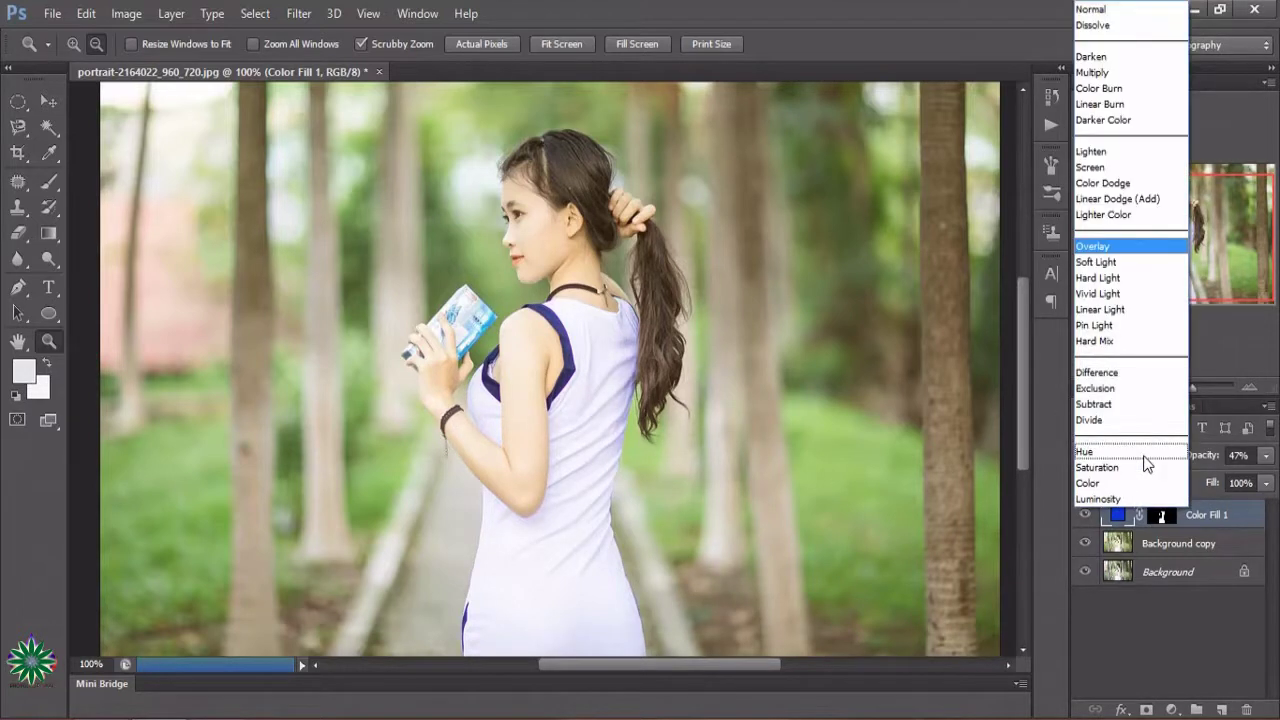
left_click(1112, 172)
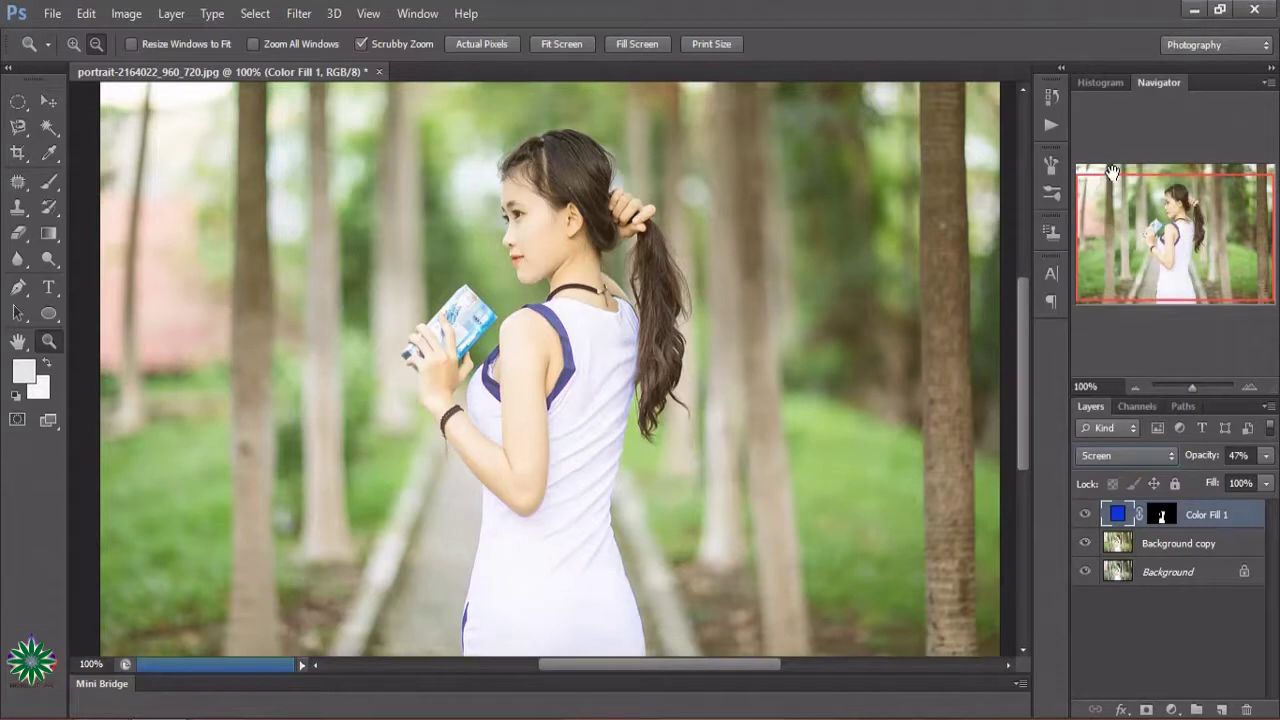
left_click(1265, 455)
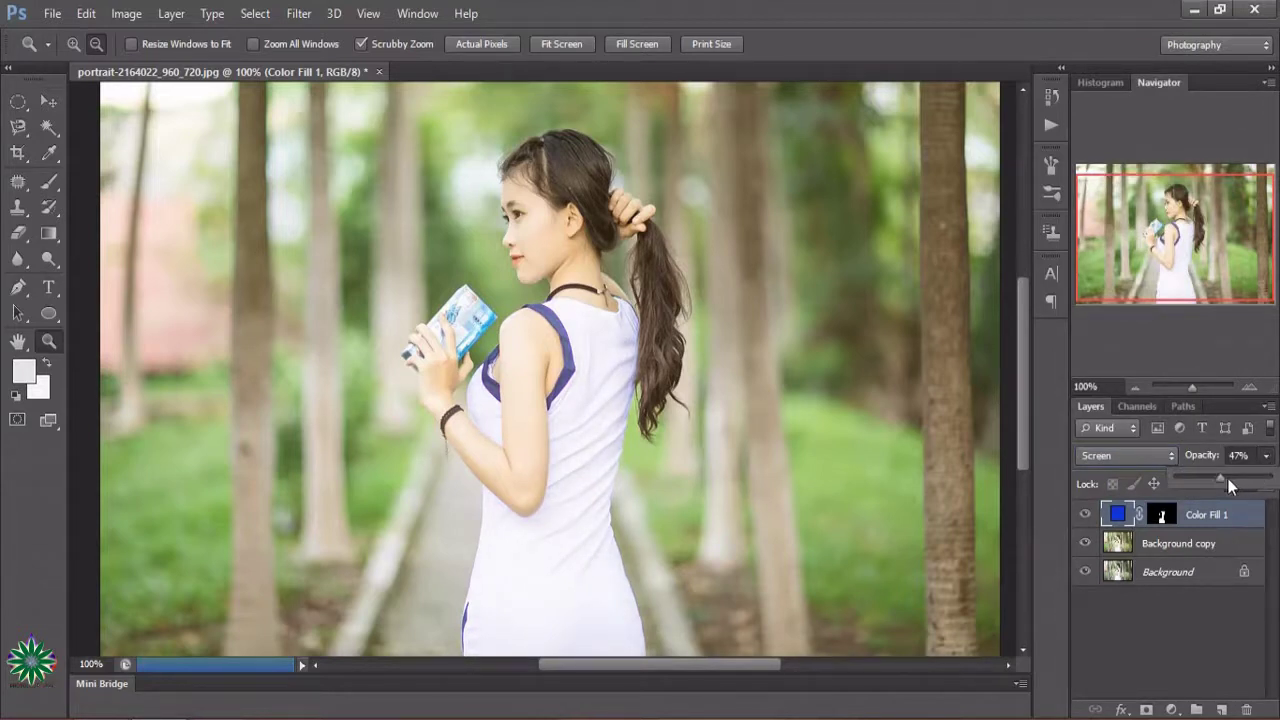
left_click_drag(1221, 479, 1247, 484)
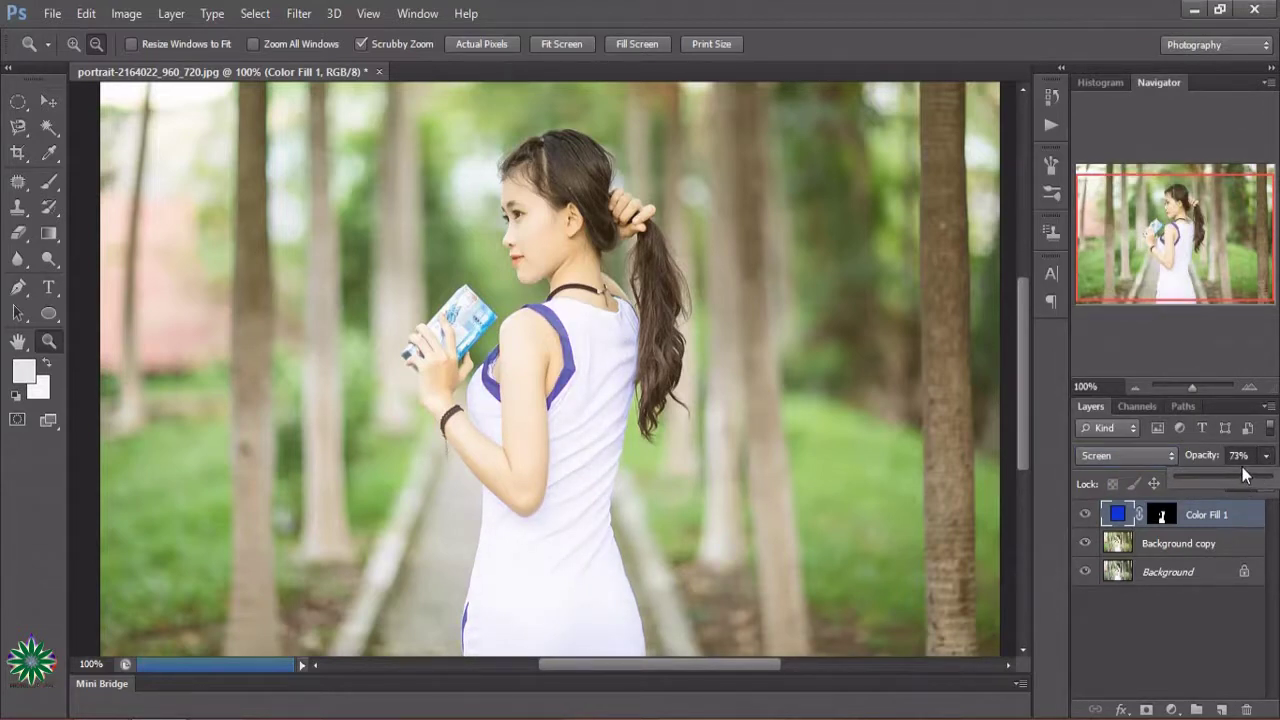
left_click(1087, 514)
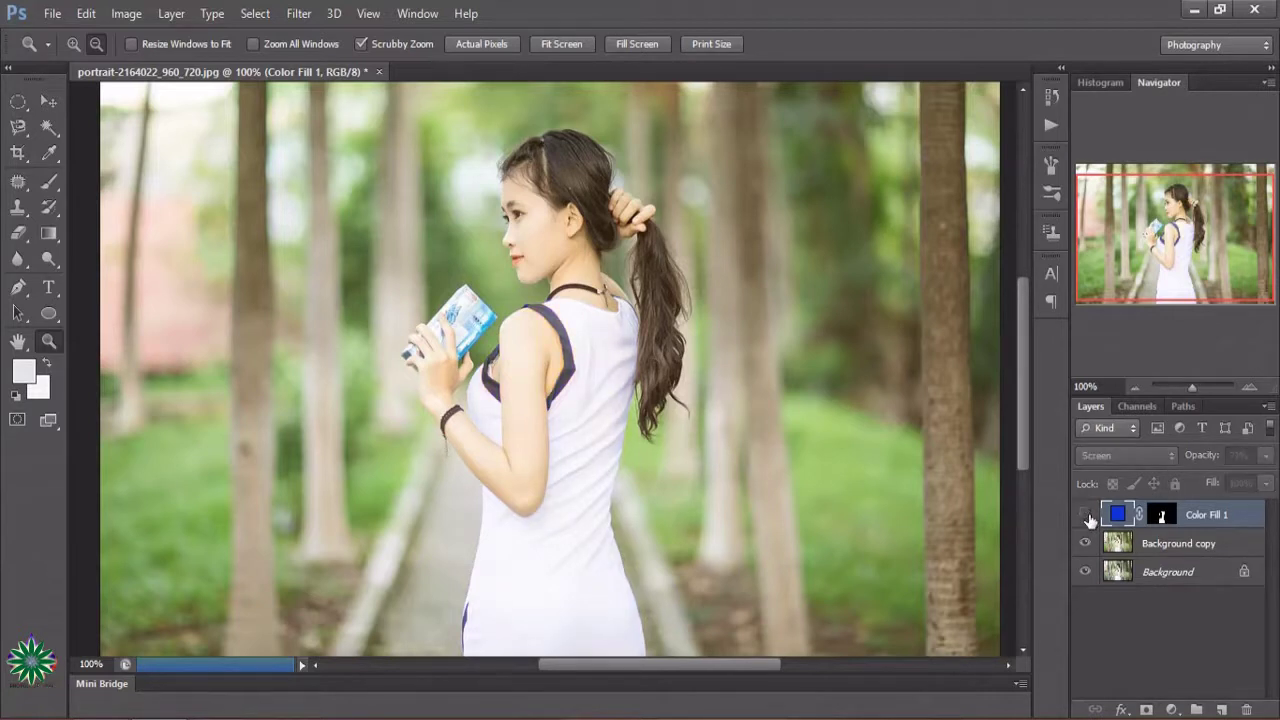
left_click(1087, 514)
left_click(1087, 514)
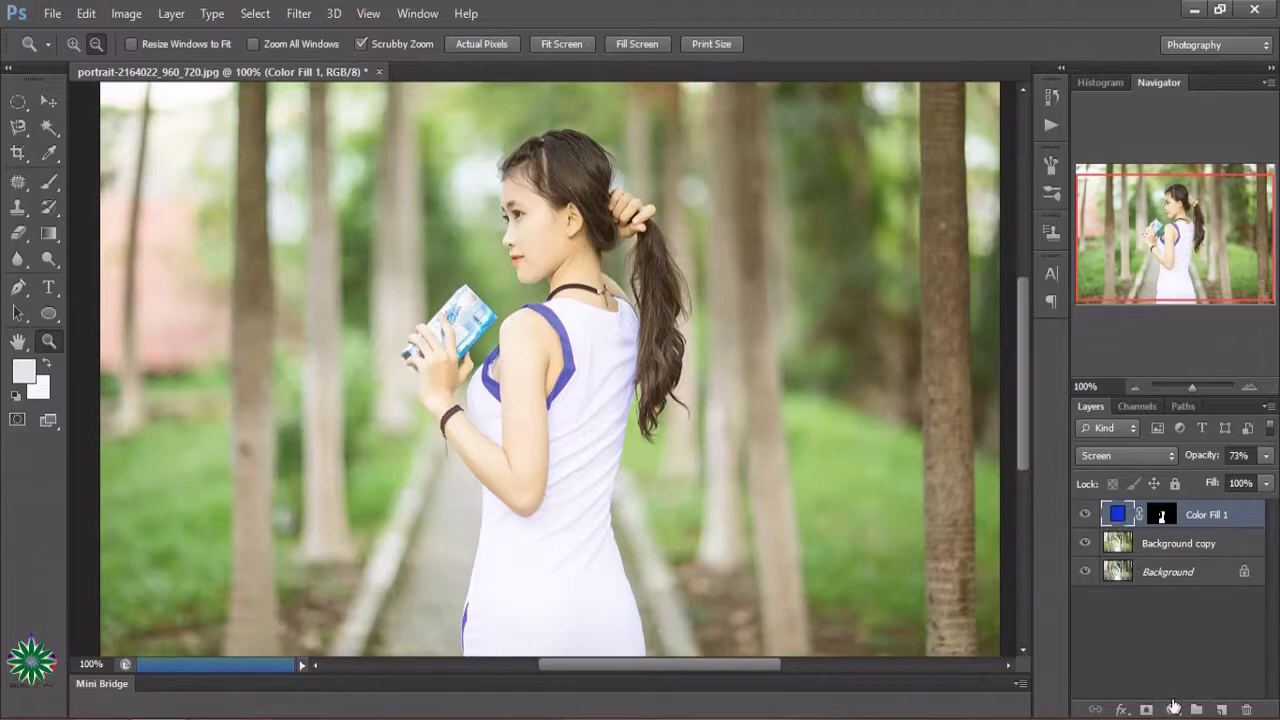
- Add a deep pink Solid Color fill layer, Color Fill 2
left_click(1173, 707)
left_click(1116, 255)
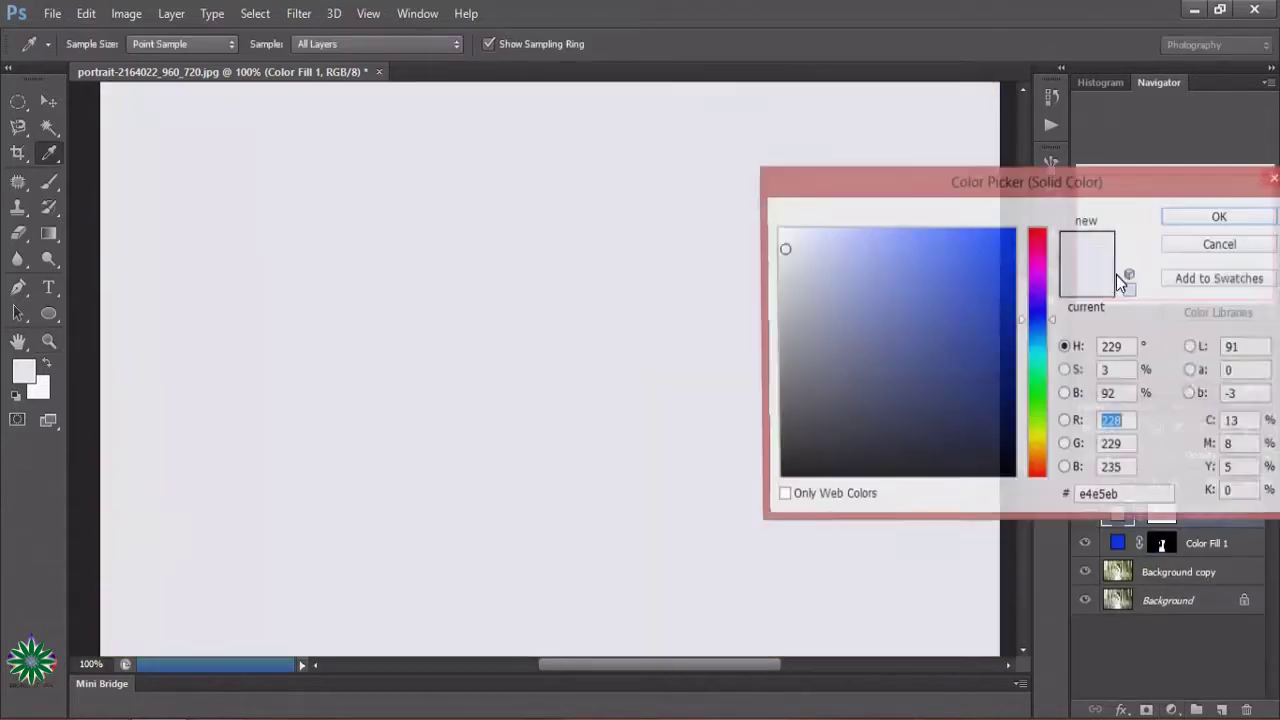
left_click(1038, 242)
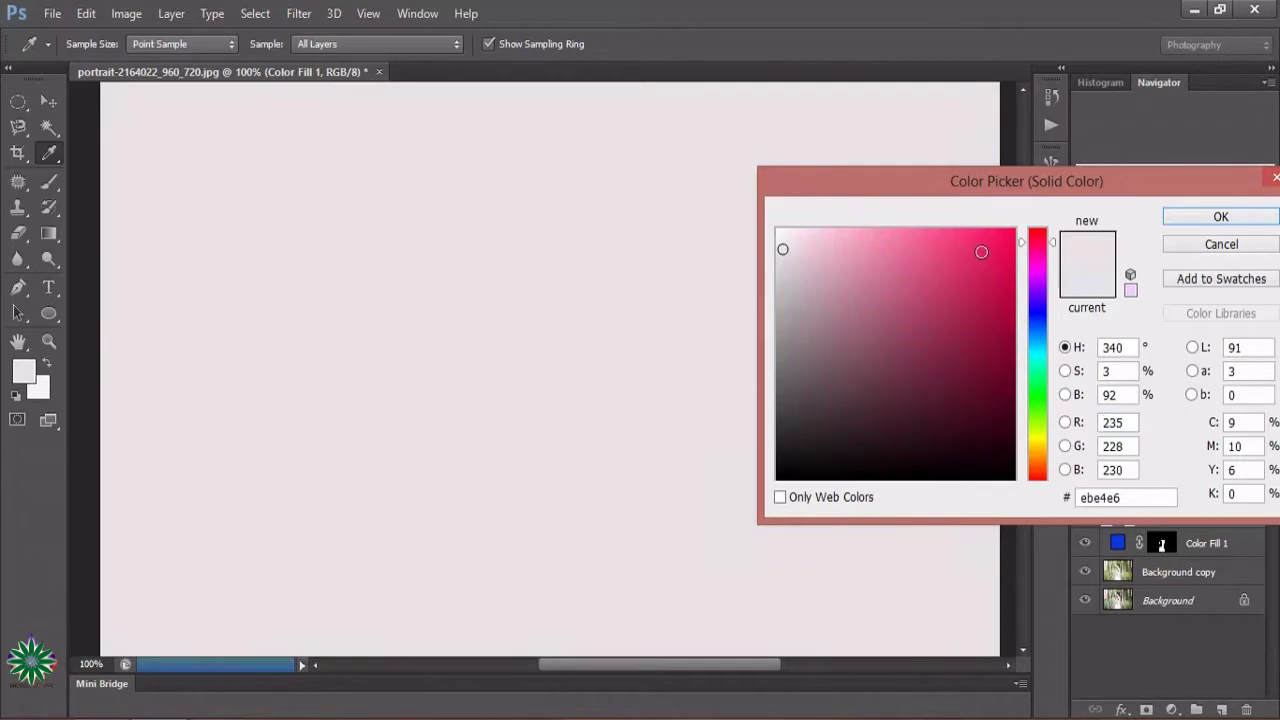
left_click(981, 251)
left_click(995, 275)
left_click(1193, 220)
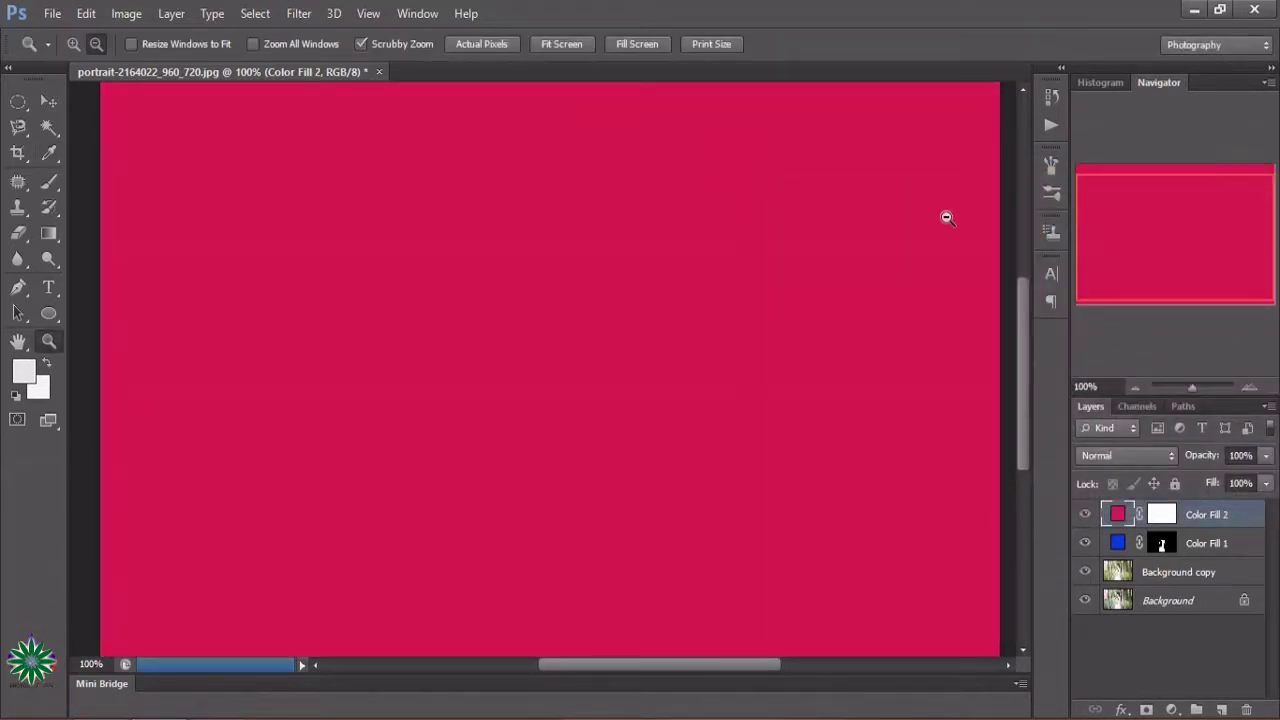
- Blend Color Fill 2 in Screen mode at about 32% opacity
left_click(1110, 456)
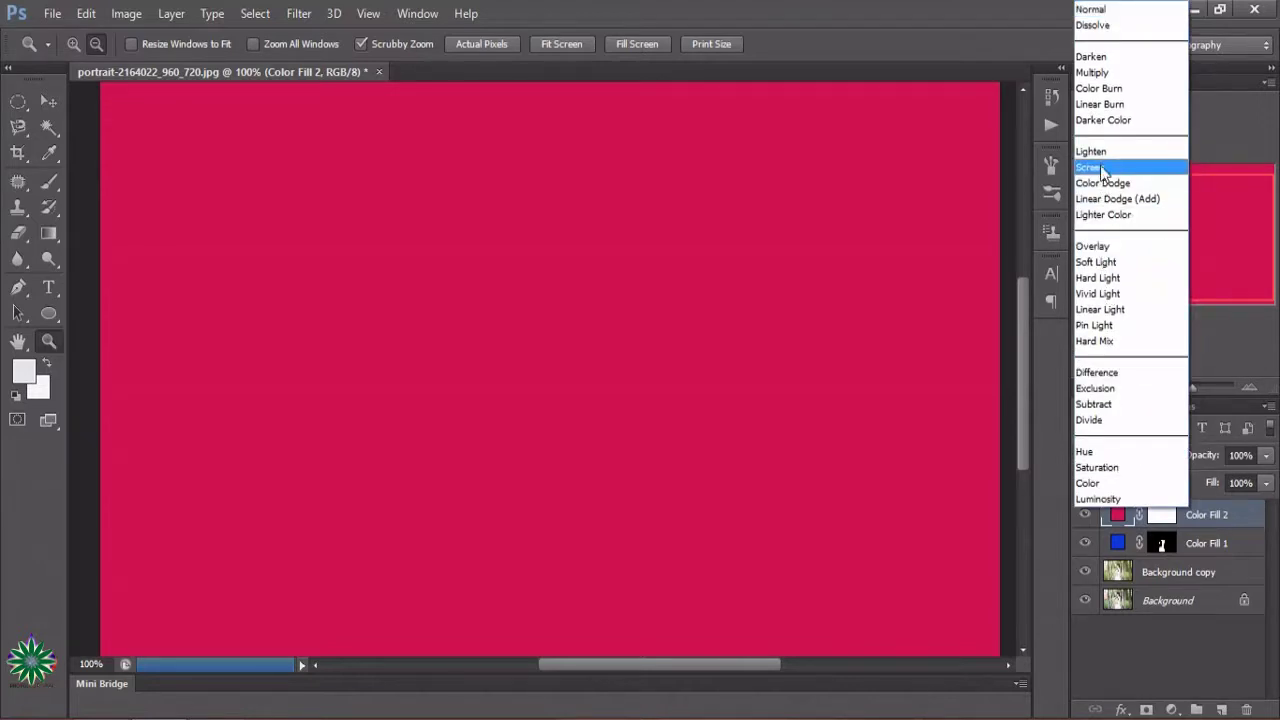
left_click(1099, 166)
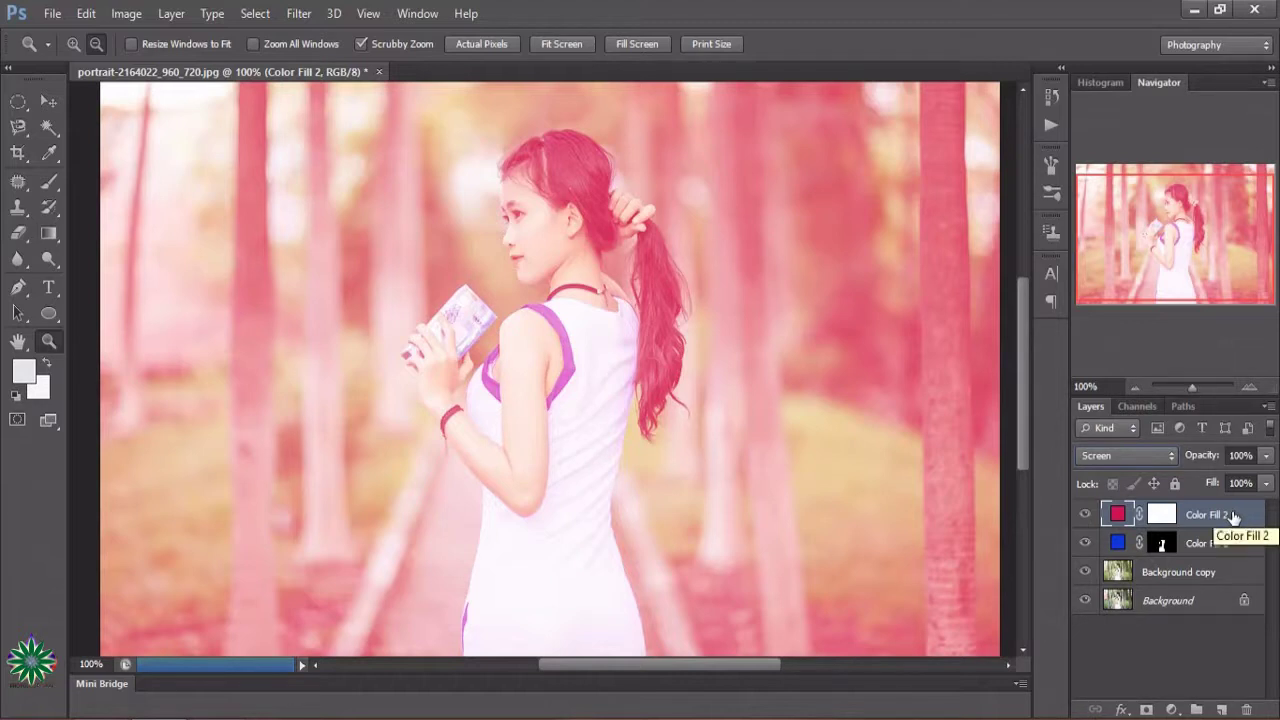
left_click(1163, 514)
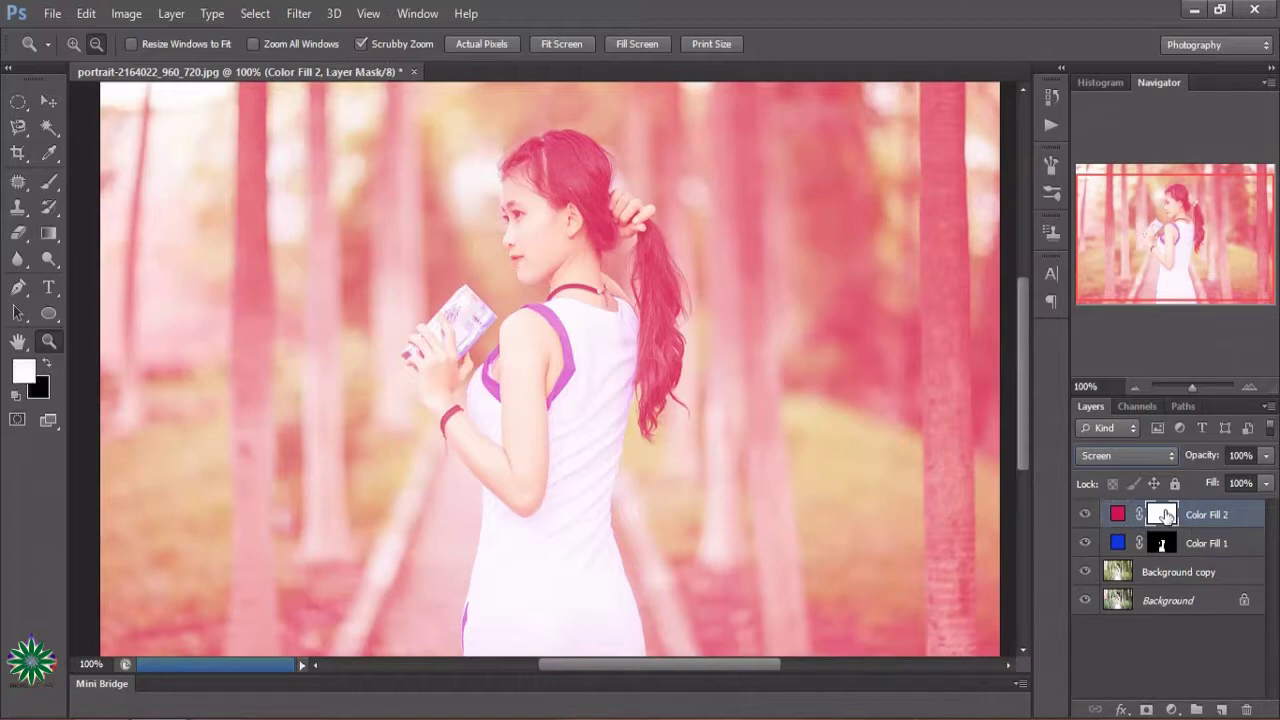
left_click(1266, 455)
mouse_move(1262, 477)
left_mouse_down()
mouse_move(1195, 477)
mouse_move(1215, 485)
left_mouse_up()
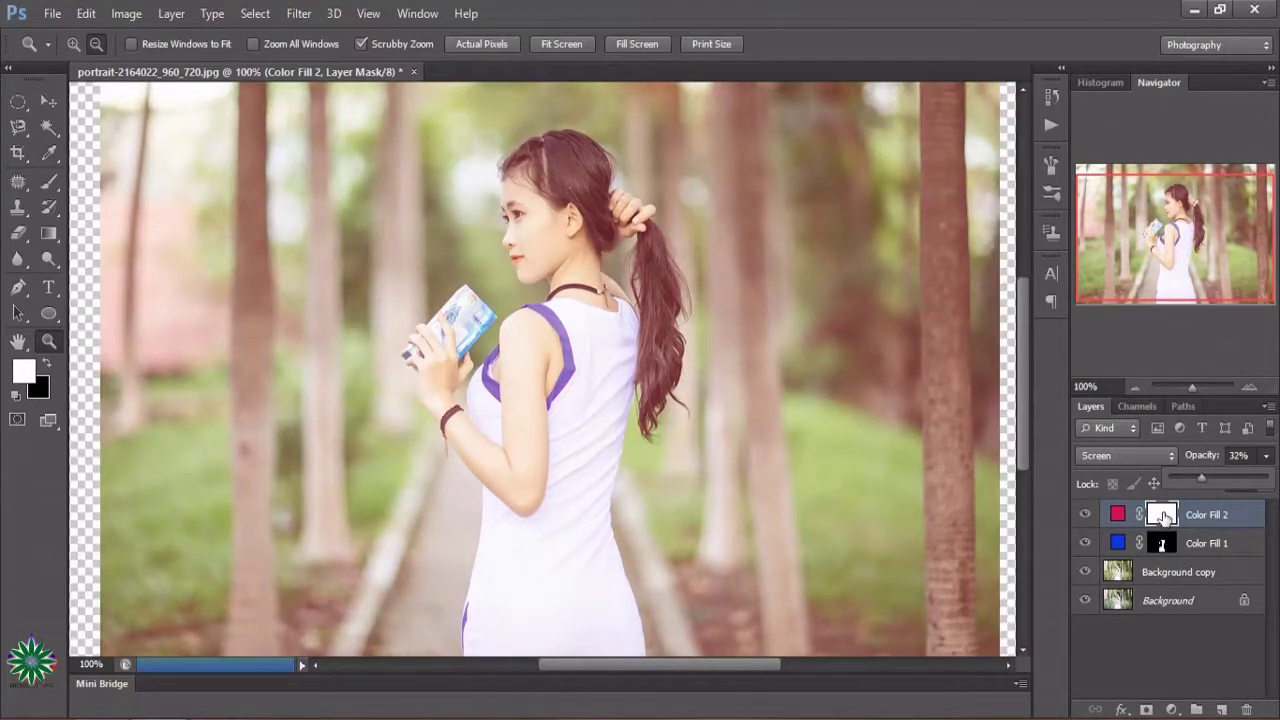
left_click(1170, 710)
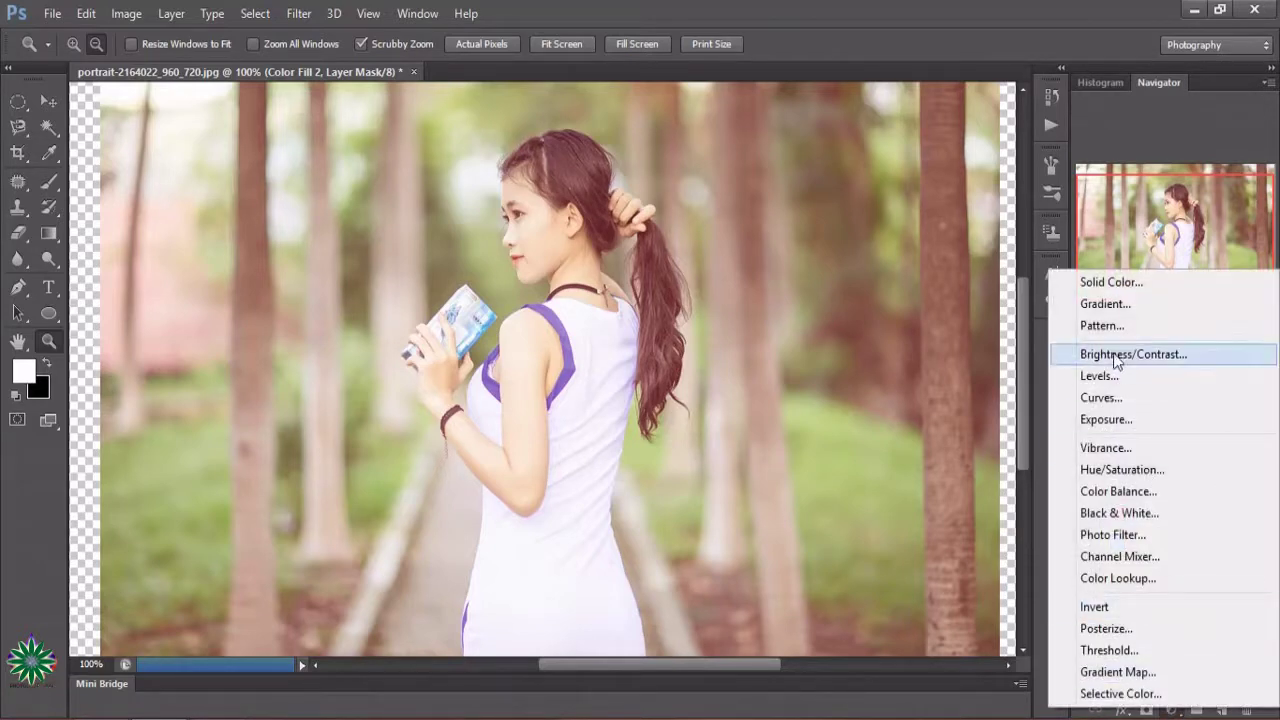
- Add a bright green (3dce5f) Solid Color fill layer, Color Fill 3
left_click(1108, 277)
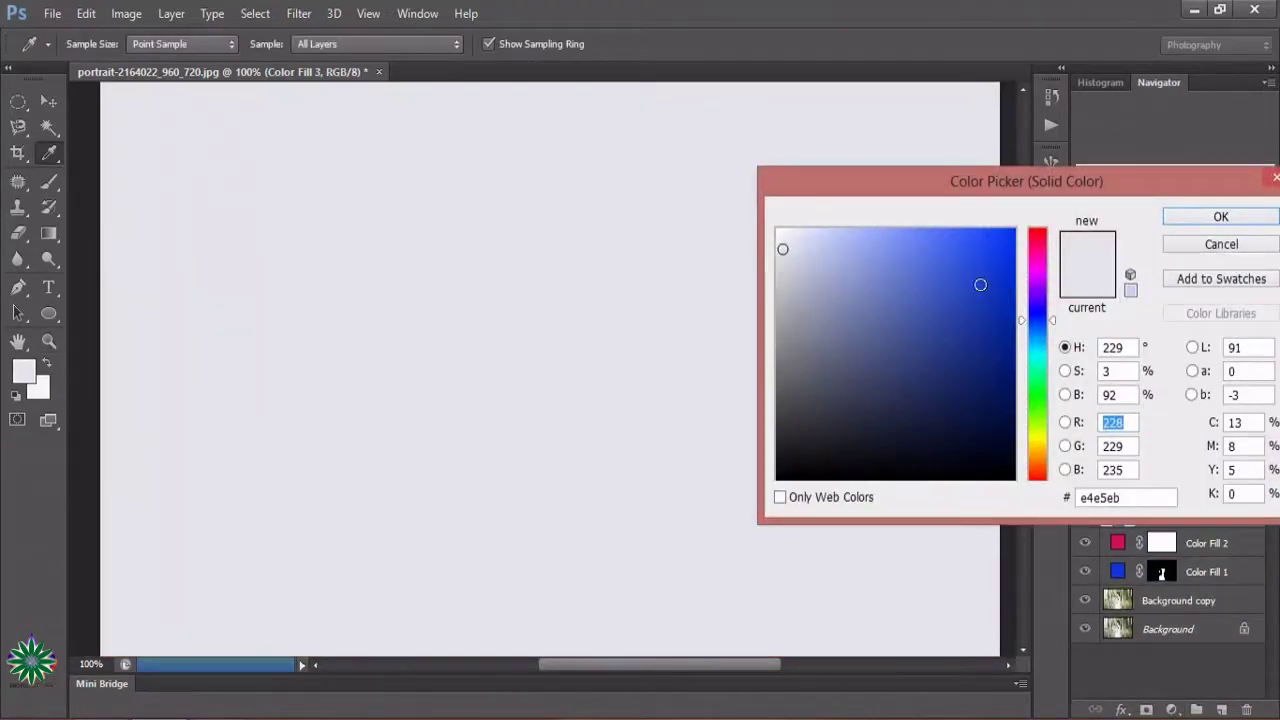
left_click(1037, 250)
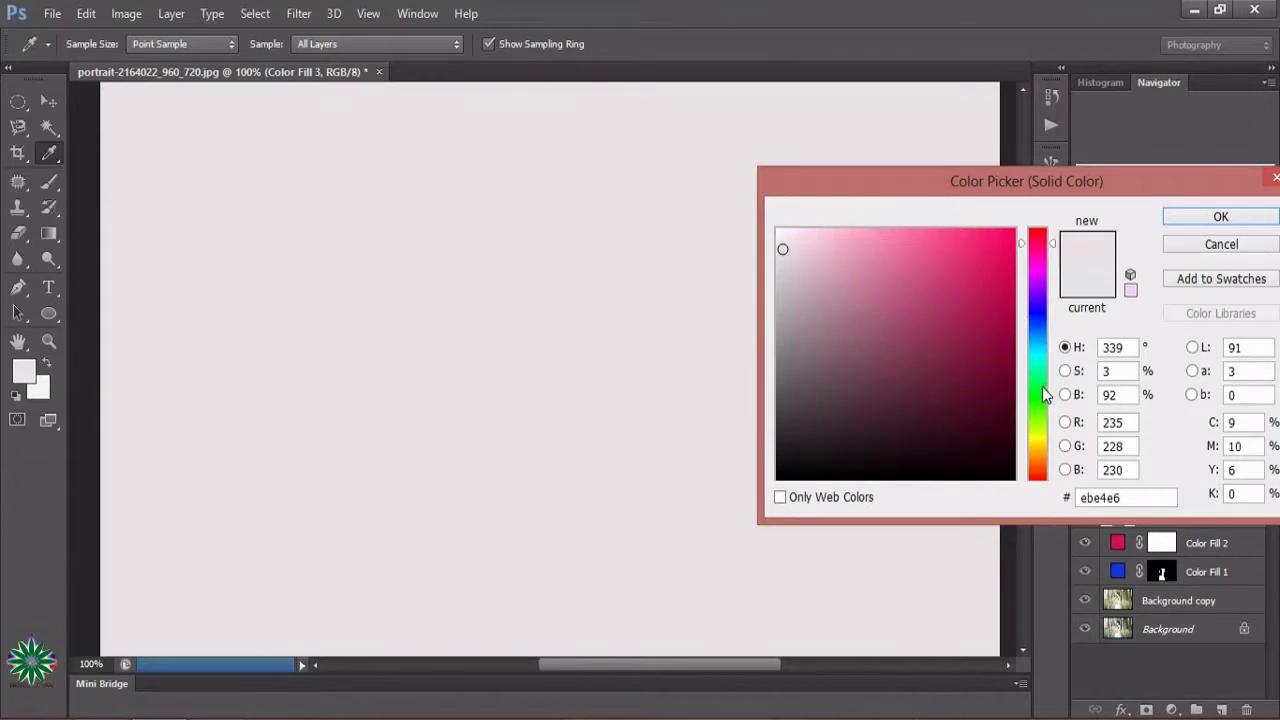
left_click(1037, 386)
left_click(943, 277)
left_click(1190, 217)
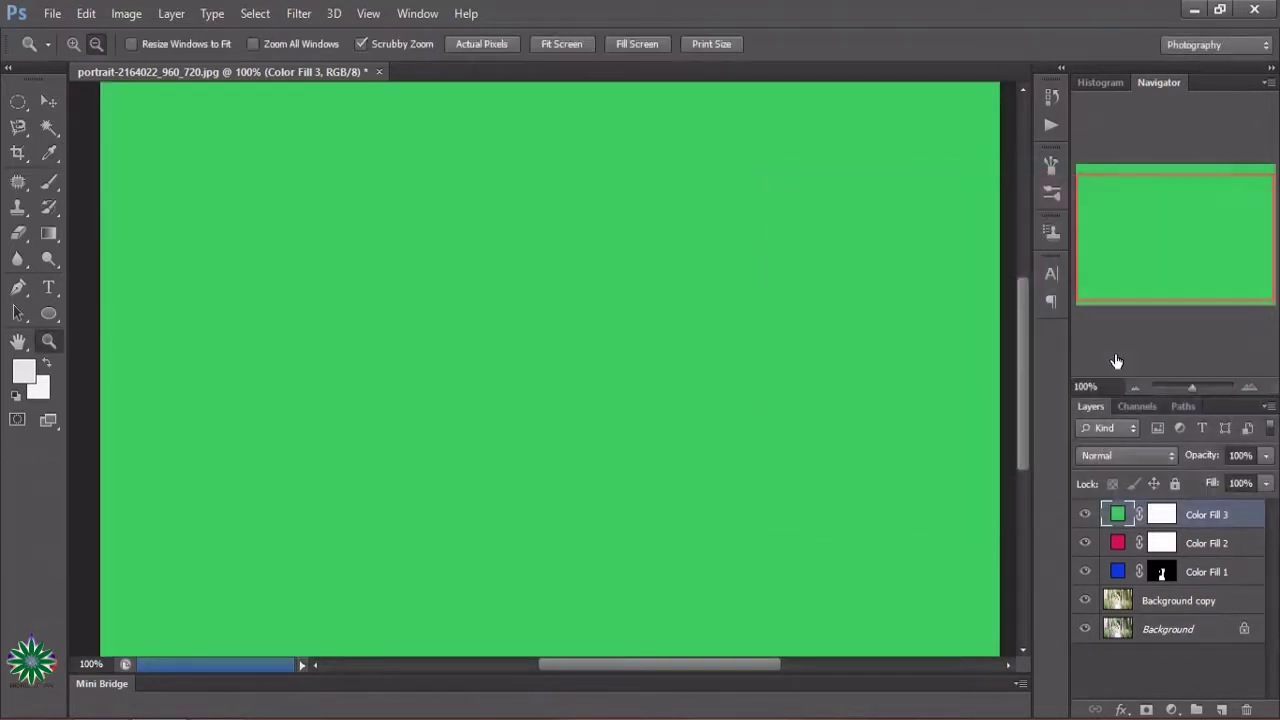
- Blend Color Fill 3 in Screen mode at about 22% opacity
left_click(1132, 455)
left_click(1110, 175)
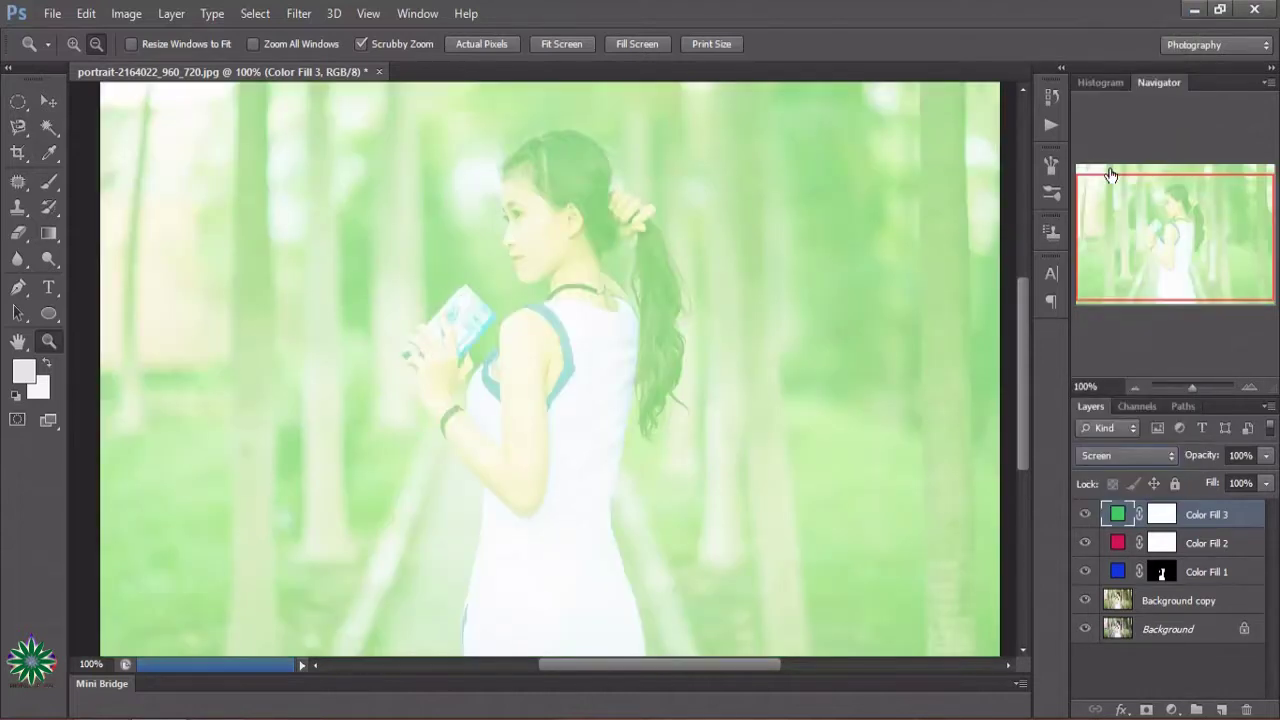
left_click(1265, 483)
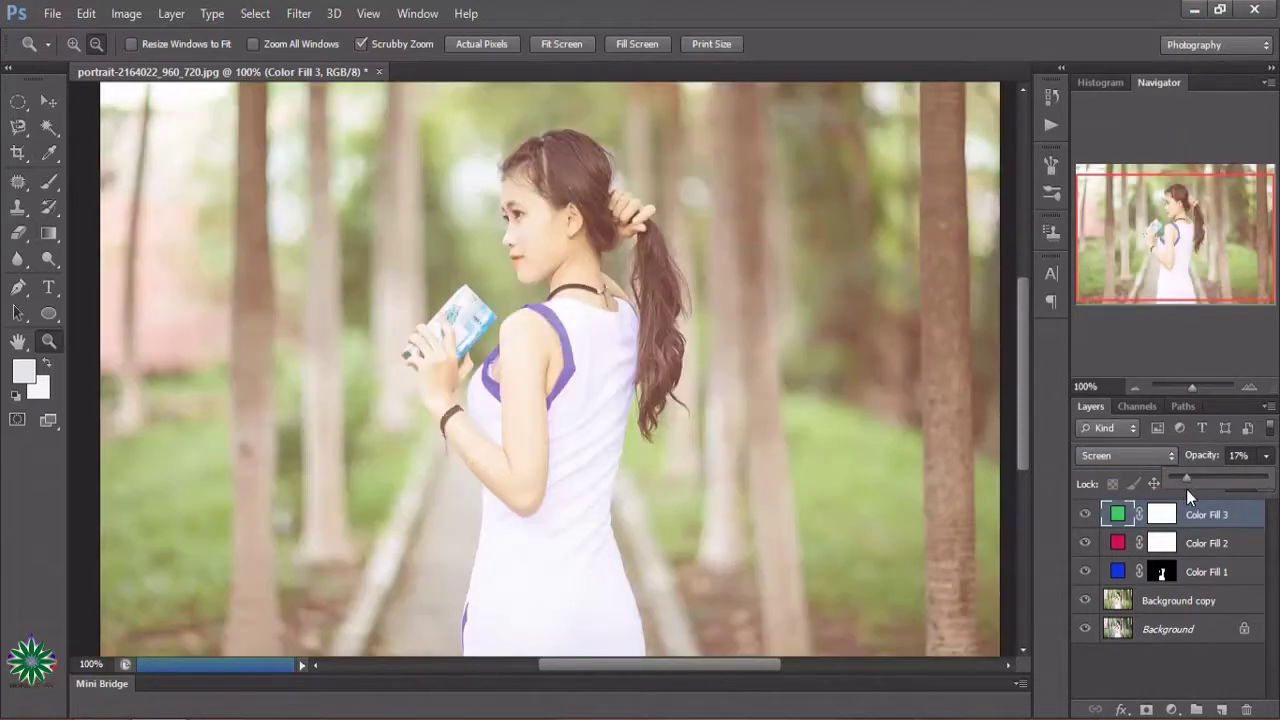
left_click_drag(1186, 497, 1191, 497)
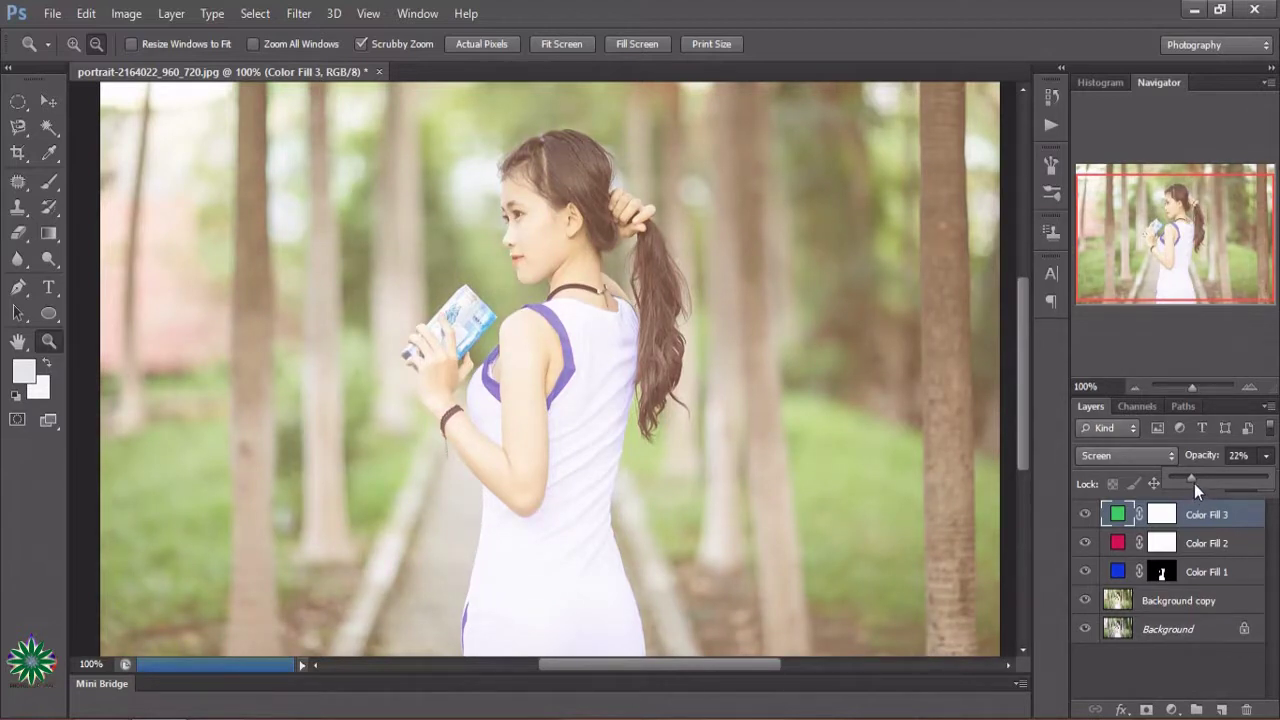
left_click(1117, 571)
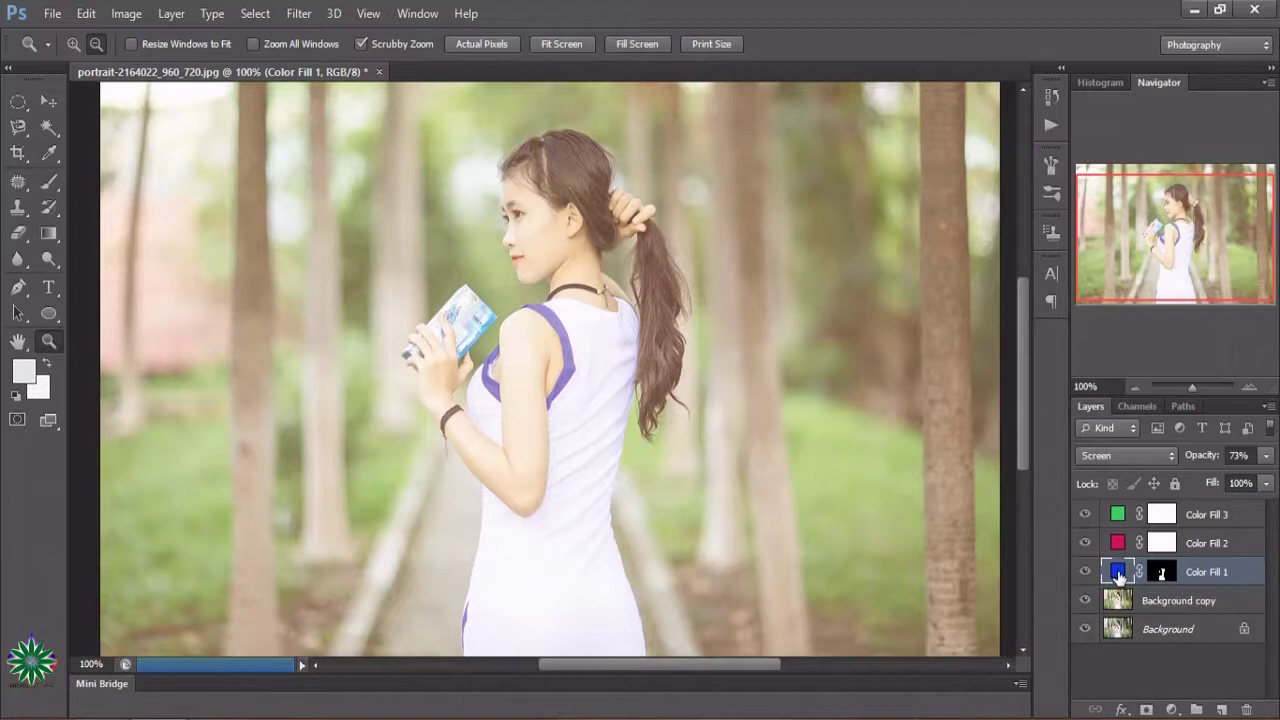
- Recolor Color Fill 1 from blue to magenta and set its opacity to 55%
double_click(1117, 572)
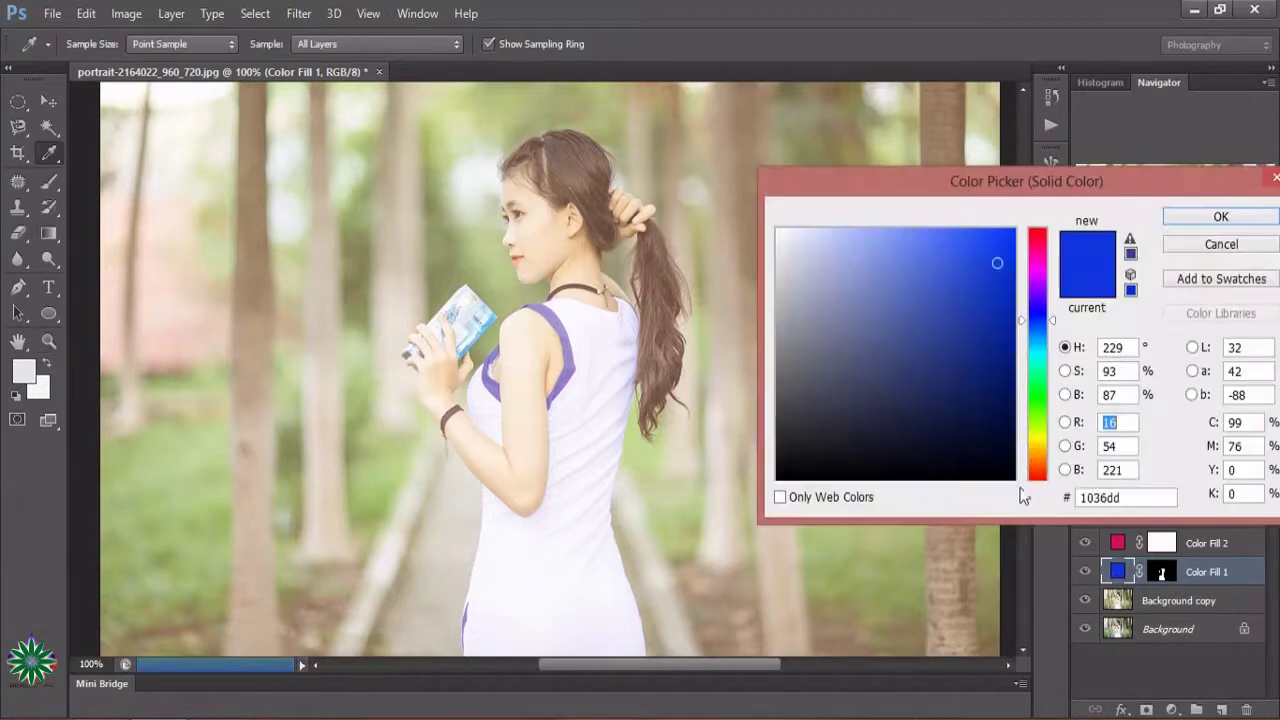
left_click(1037, 467)
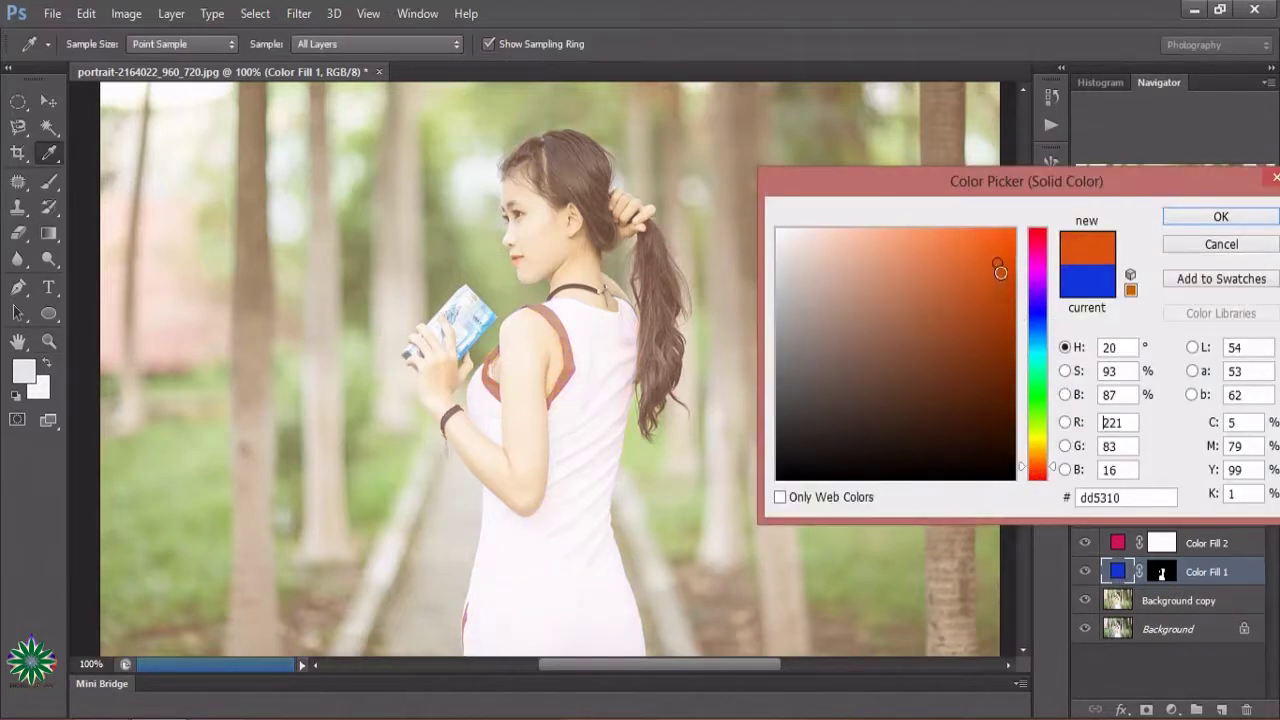
left_click_drag(1037, 278, 1037, 258)
left_click(1001, 241)
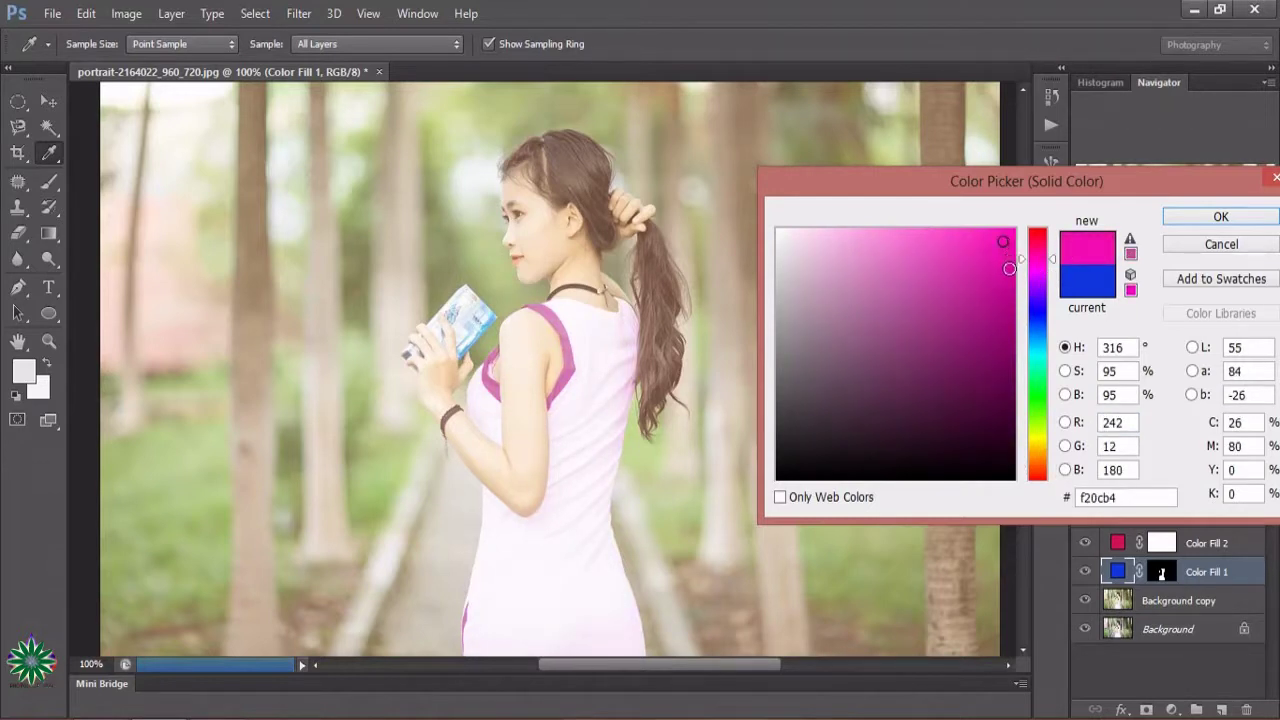
left_click_drag(989, 255, 998, 243)
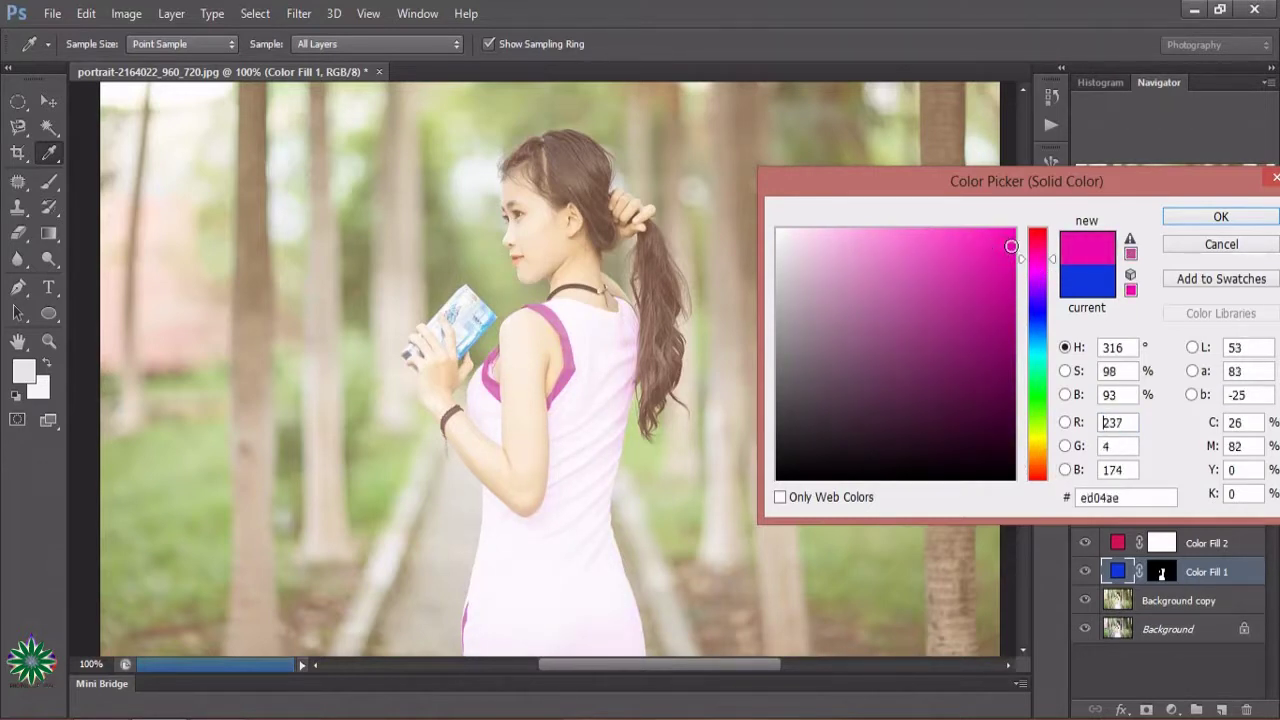
left_click(1190, 216)
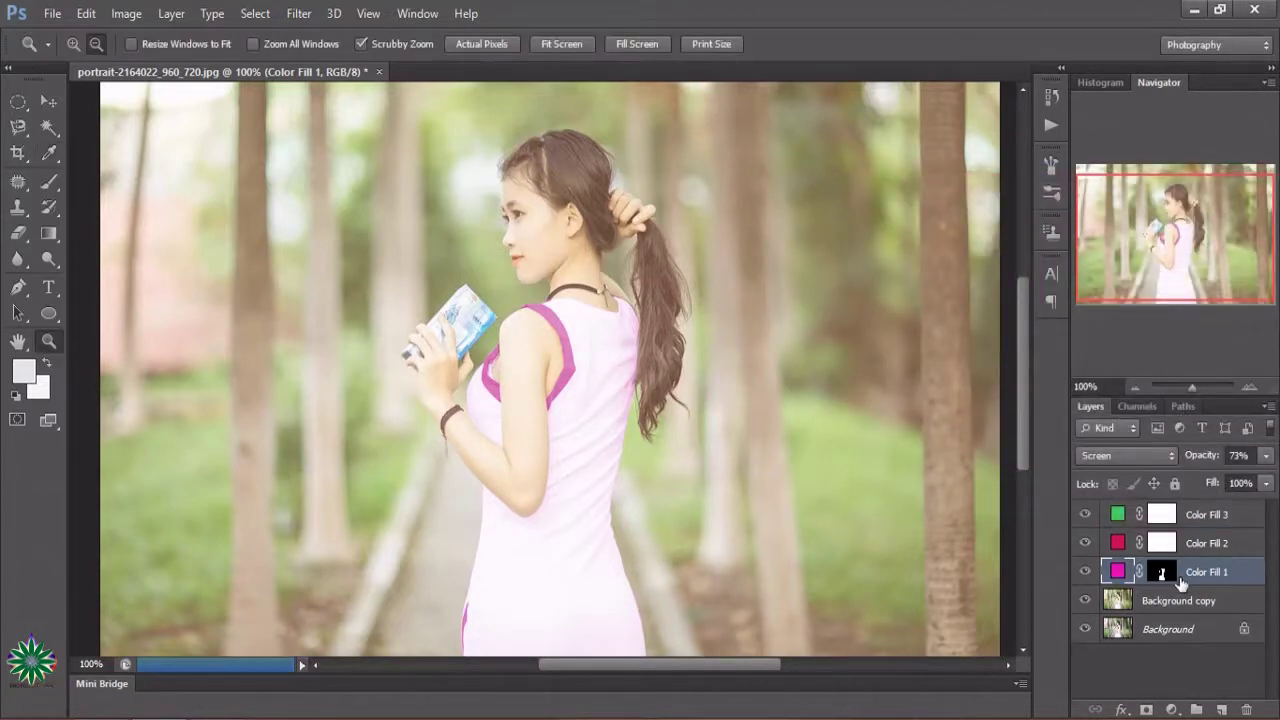
mouse_move(1266, 455)
left_mouse_down()
mouse_move(1276, 484)
mouse_move(1181, 479)
mouse_move(1229, 485)
left_mouse_up()
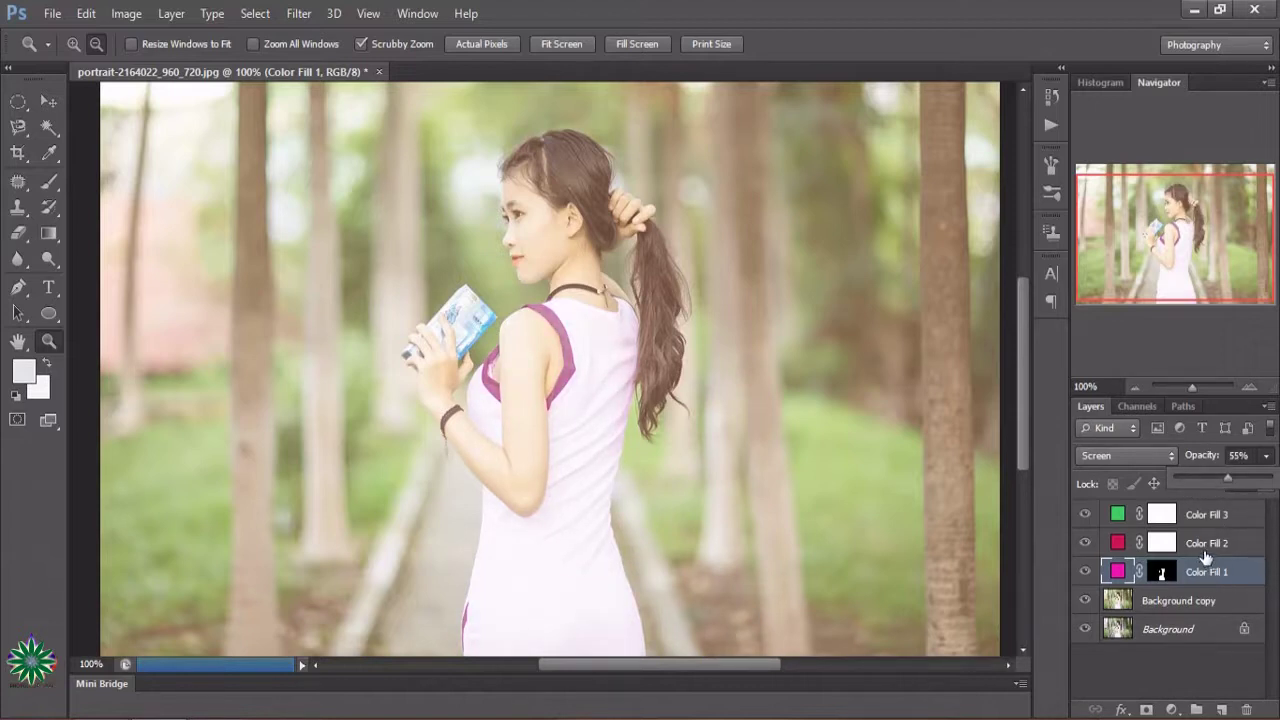
- Add a Hue/Saturation adjustment layer above Color Fill 1 with Hue set to +13
left_click(1172, 709)
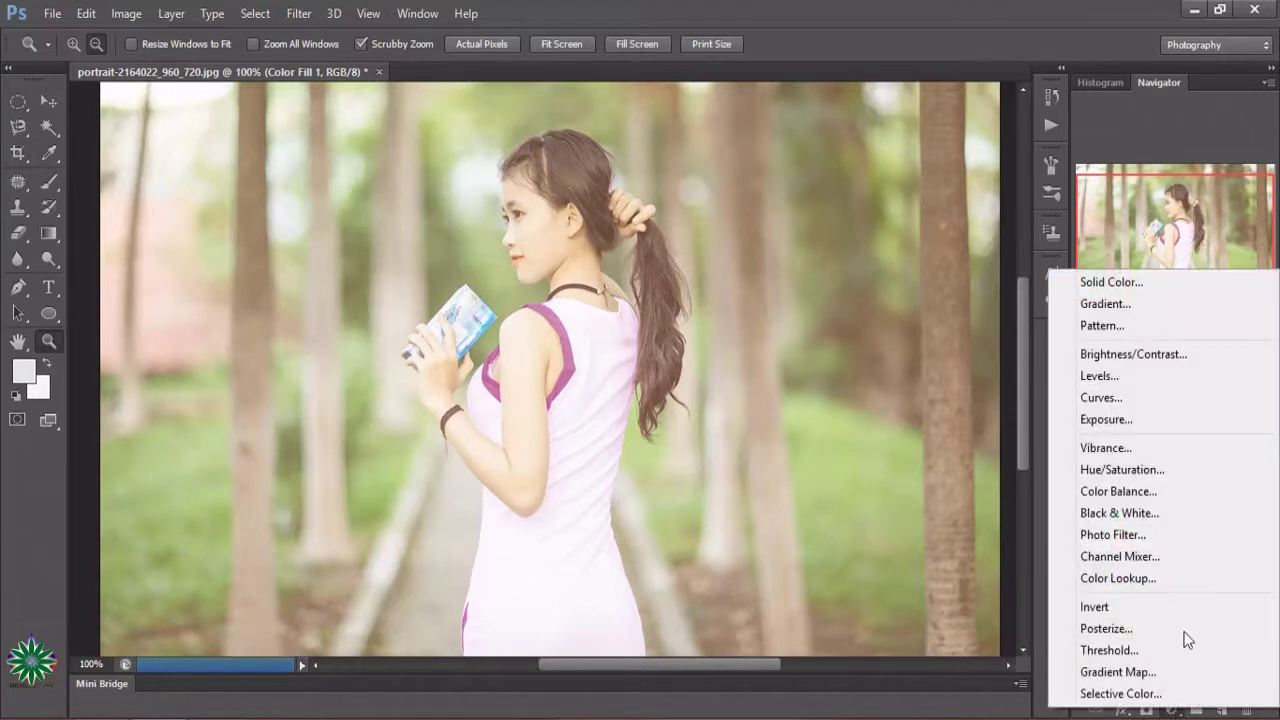
left_click(1138, 472)
mouse_move(964, 316)
left_mouse_down()
mouse_move(970, 328)
mouse_move(905, 323)
mouse_move(971, 325)
left_mouse_up()
left_click(1064, 171)
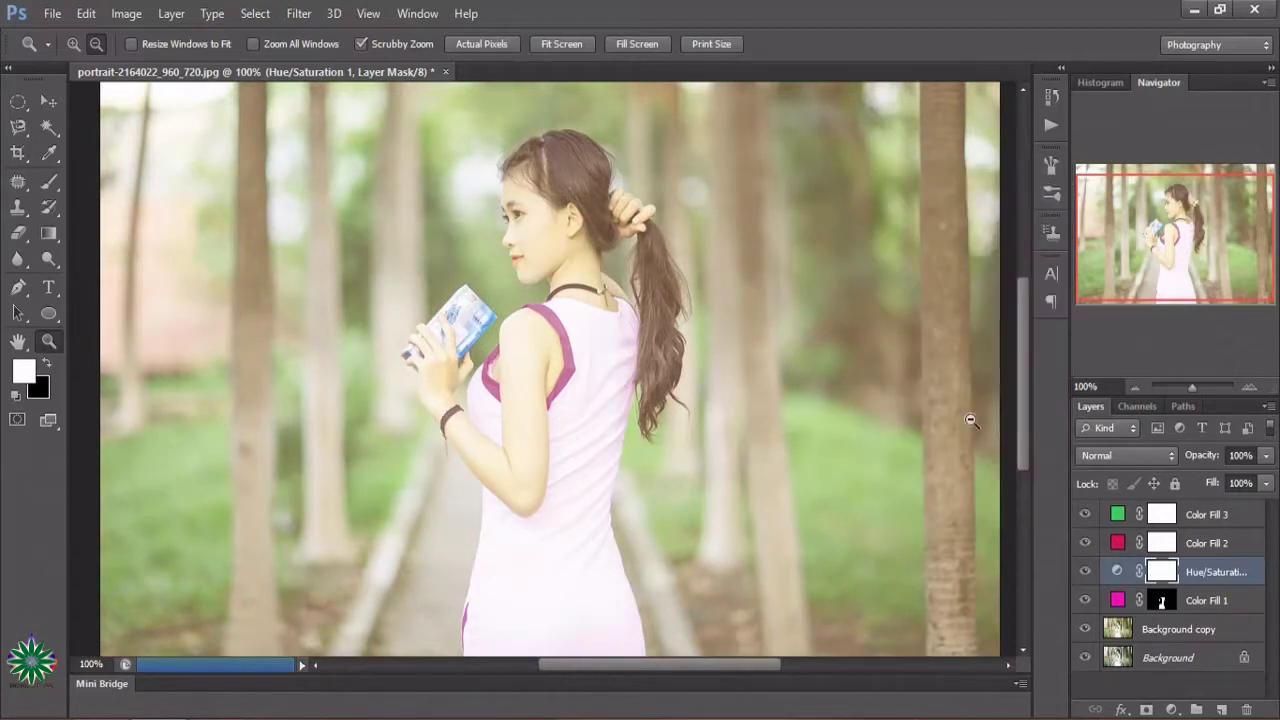
left_click(1162, 604)
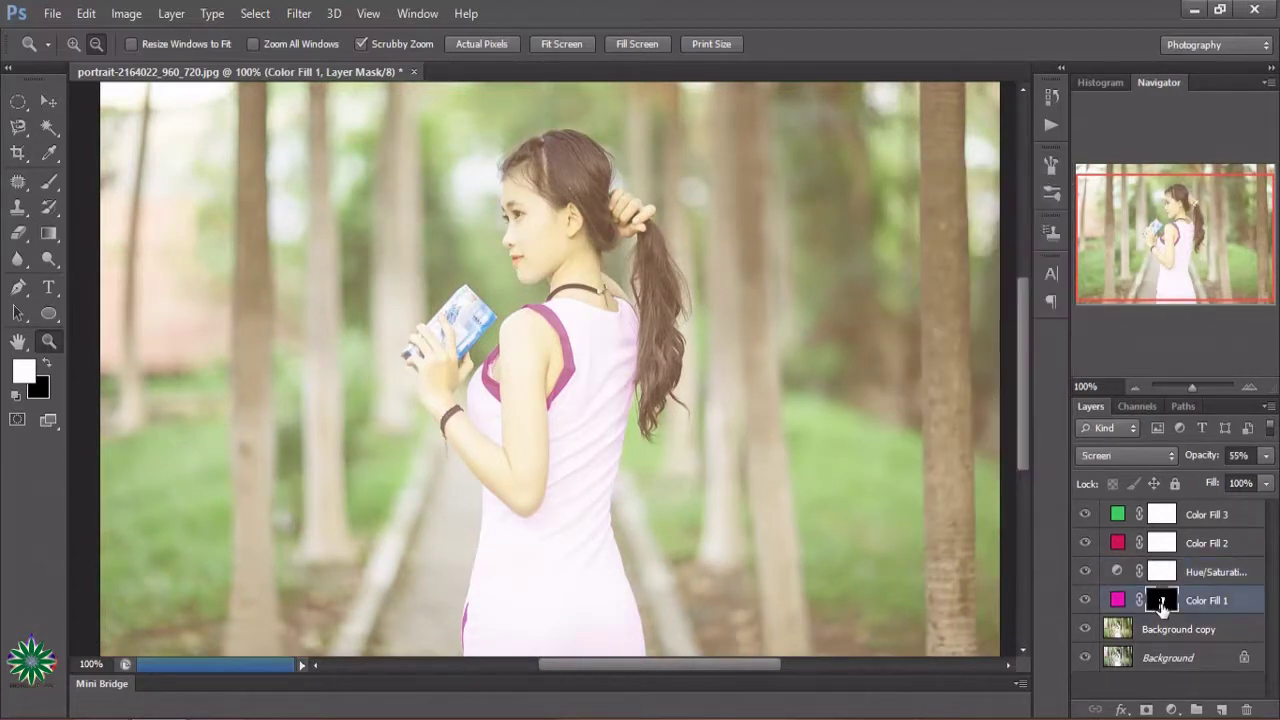